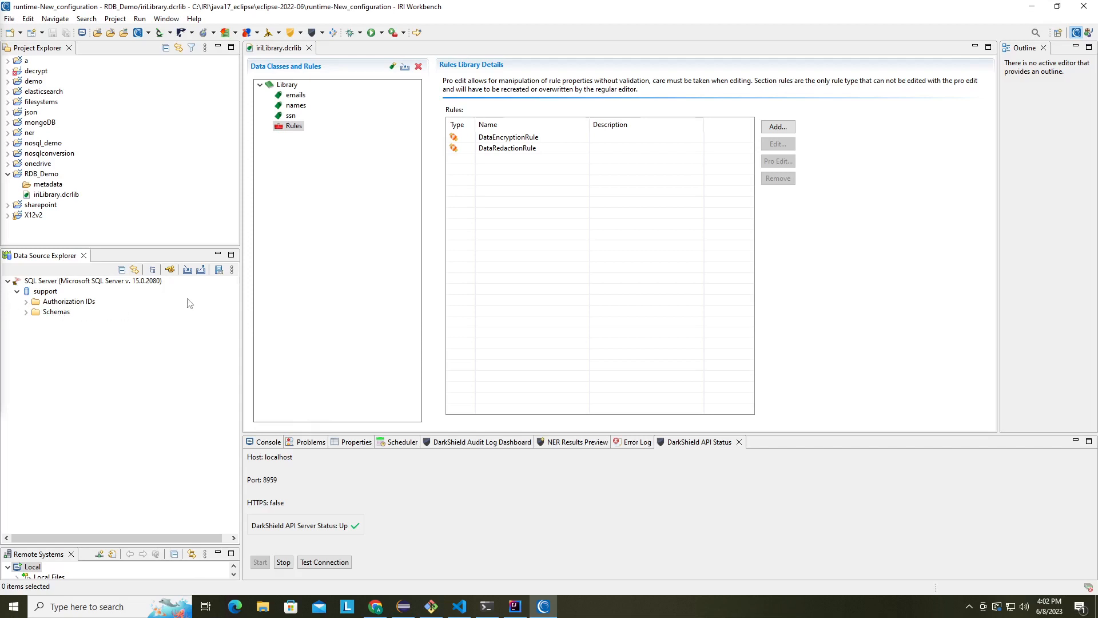
Step: Start a new SQL Server connection profile with the description EXAMPLE and proceed to its driver and connection details
{"action": "left_click", "coordinate": [170, 271]}
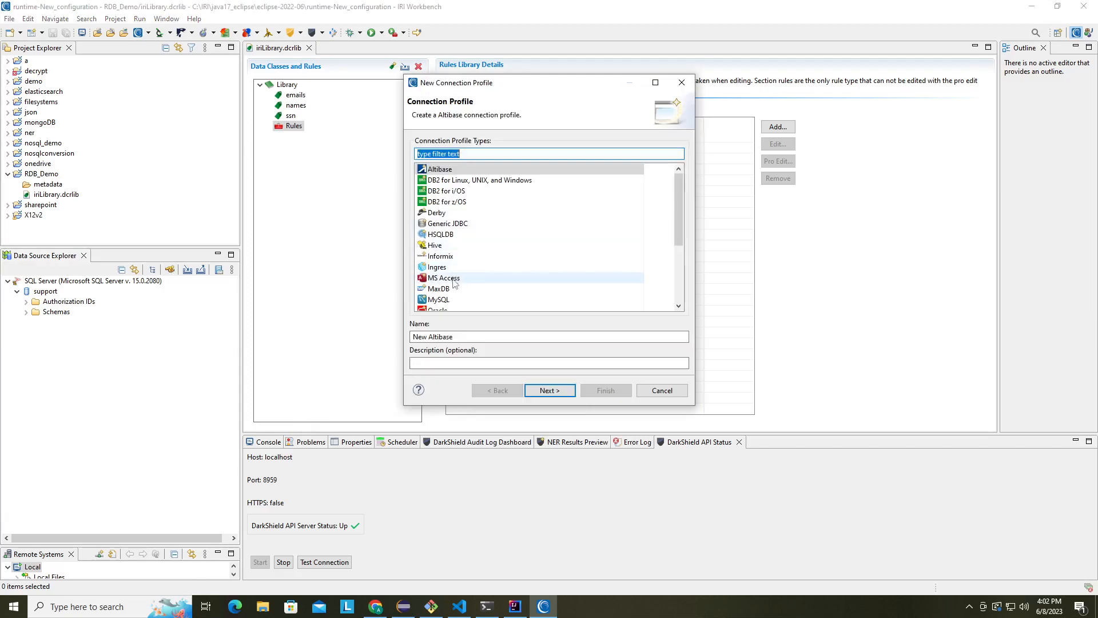
{"action": "scroll", "coordinate": [453, 276], "scroll_direction": "down", "scroll_amount": 1}
{"action": "scroll", "coordinate": [453, 291], "scroll_direction": "down", "scroll_amount": 1}
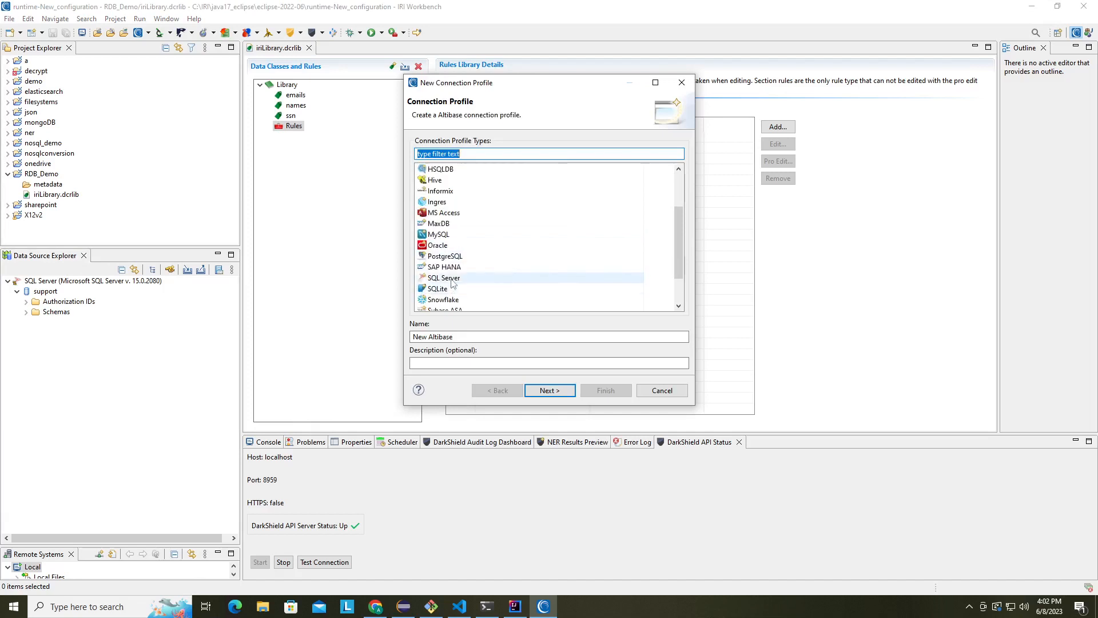
{"action": "left_click", "coordinate": [453, 278]}
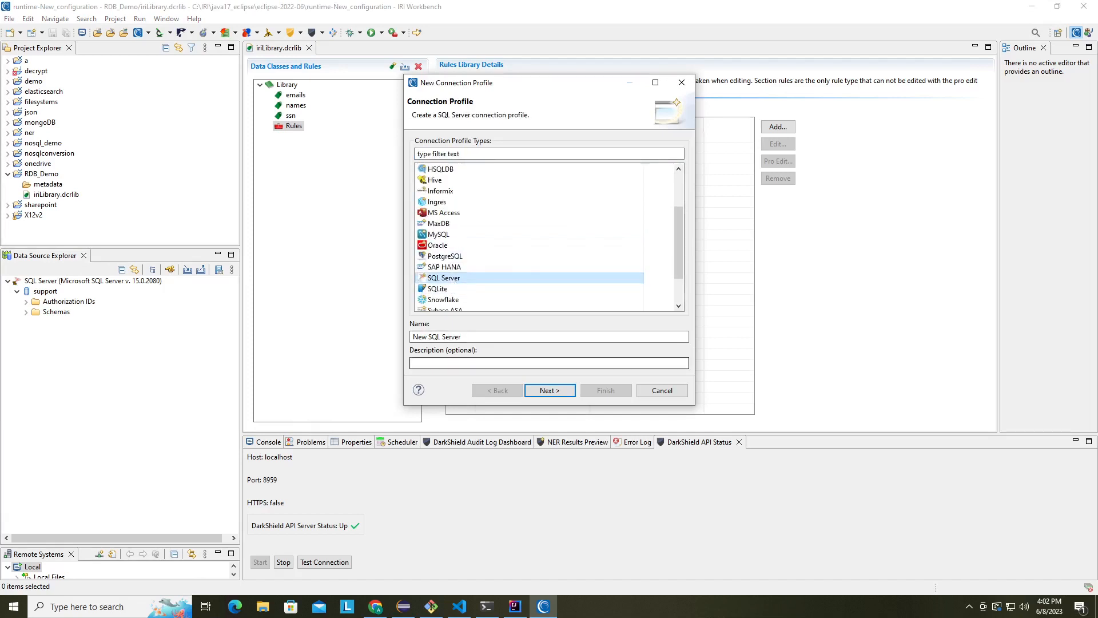
{"action": "left_click", "coordinate": [511, 363]}
{"action": "type", "text": "EXAMPLE"}
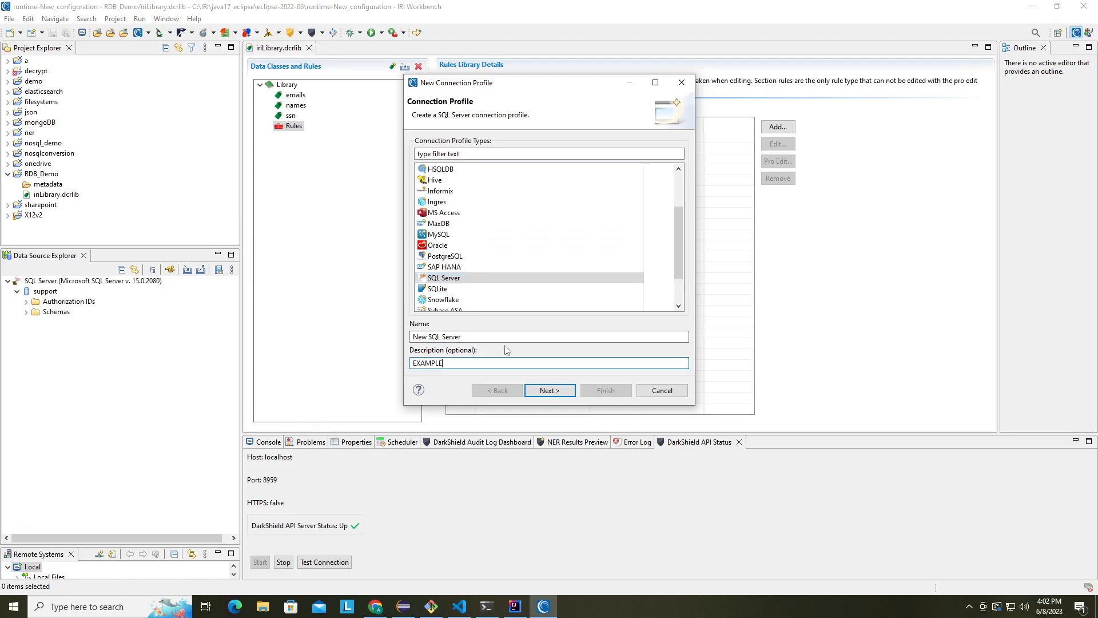
{"action": "left_click", "coordinate": [532, 392]}
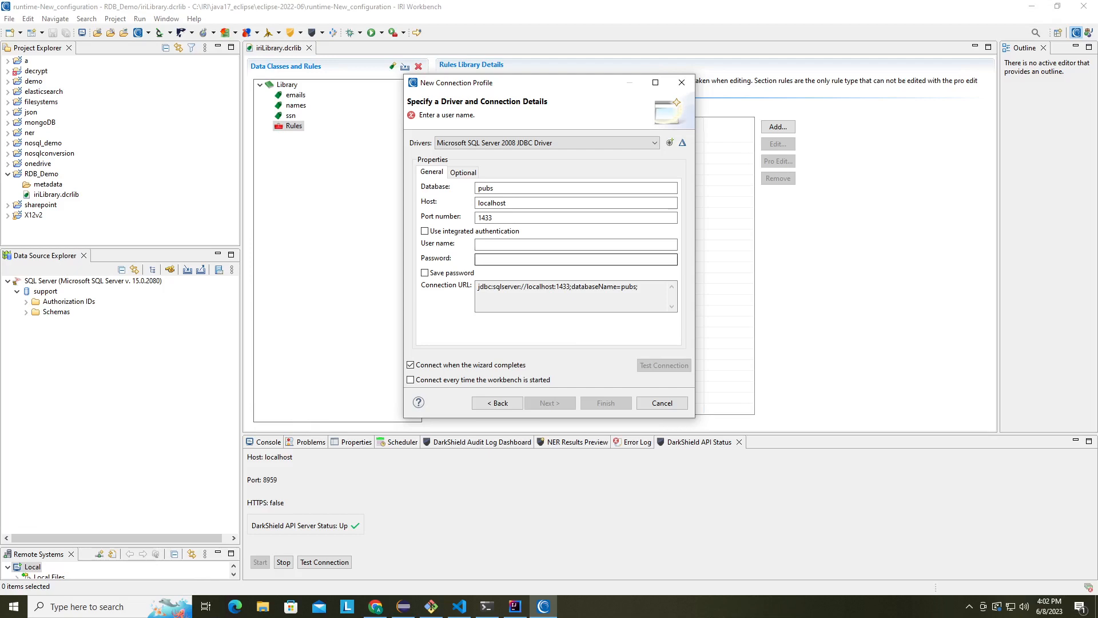
Step: Look through the optional connection properties and the new driver definition's JAR list, and cancel the new connection profile
{"action": "left_click", "coordinate": [517, 259]}
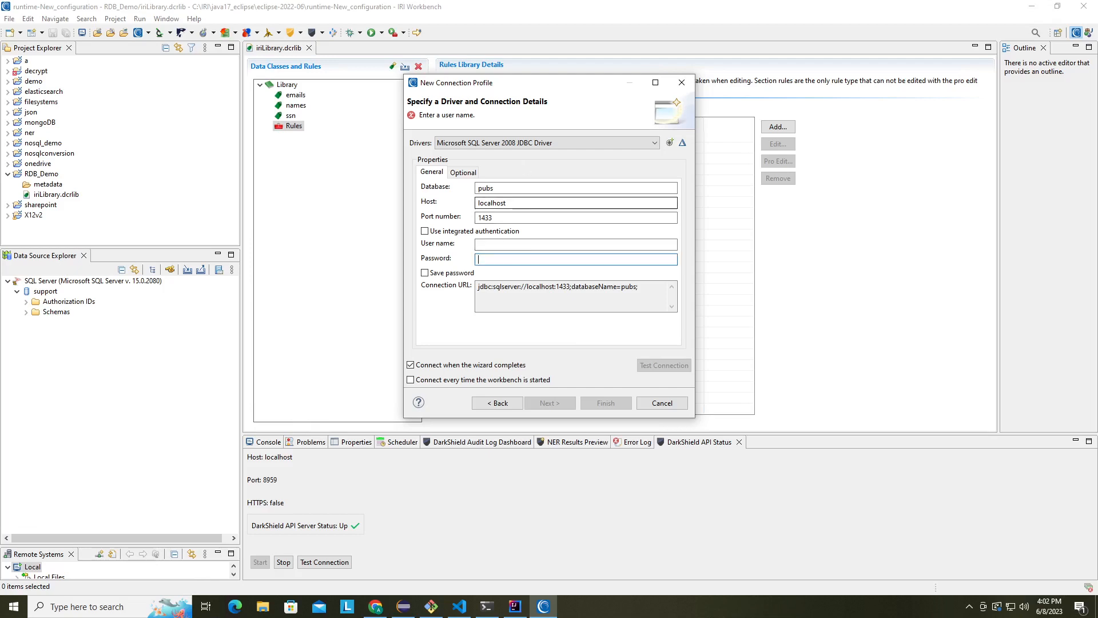
{"action": "left_click", "coordinate": [466, 172]}
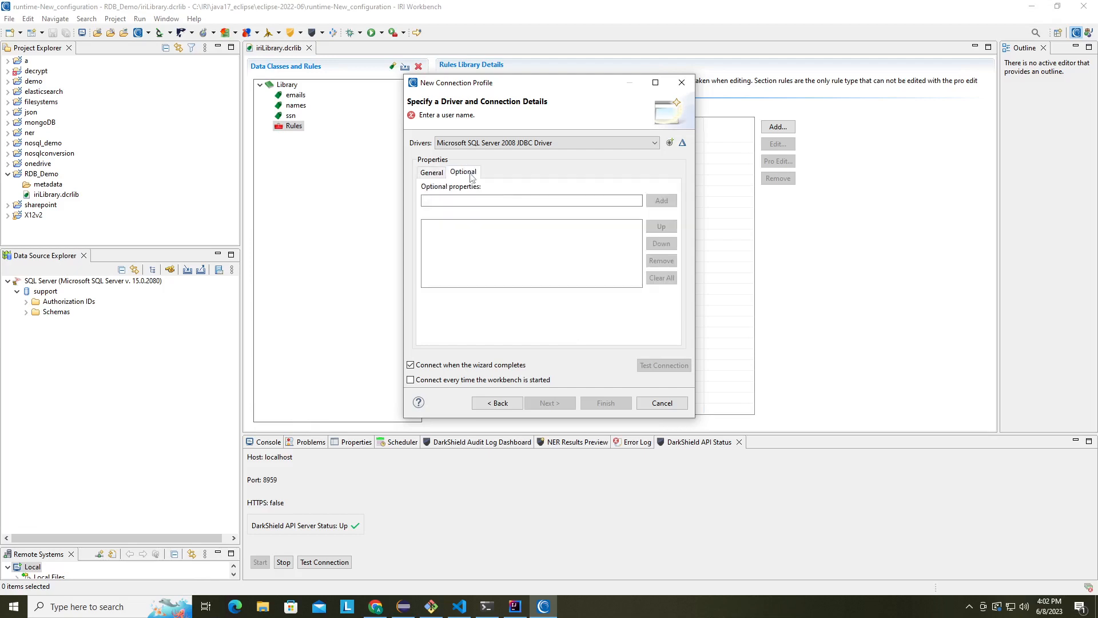
{"action": "left_click", "coordinate": [433, 174]}
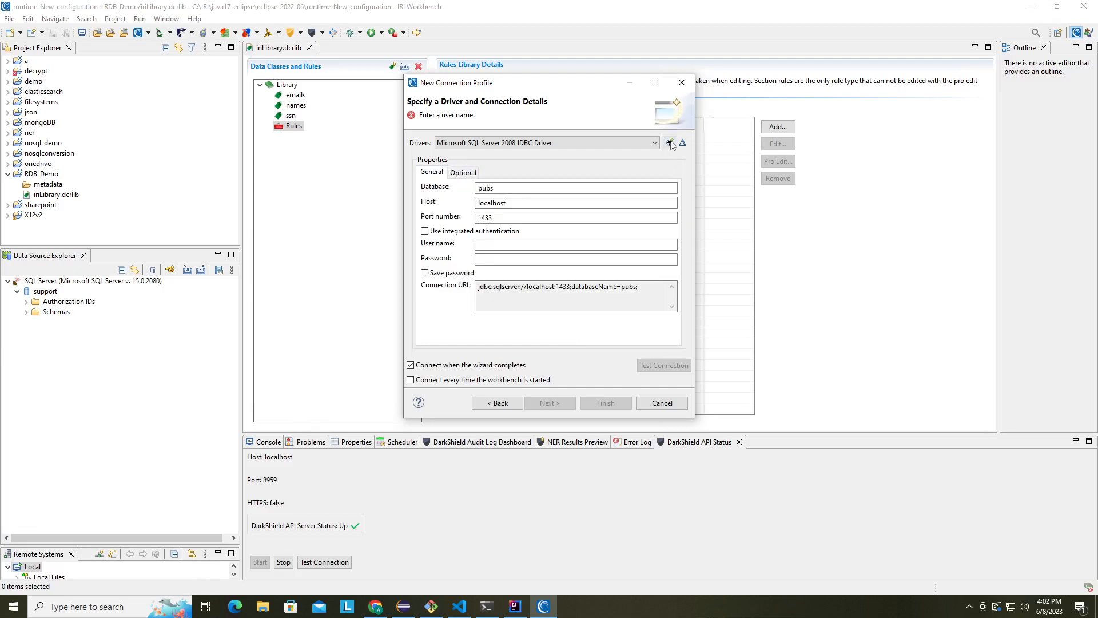
{"action": "left_click", "coordinate": [671, 143]}
{"action": "left_click", "coordinate": [443, 174]}
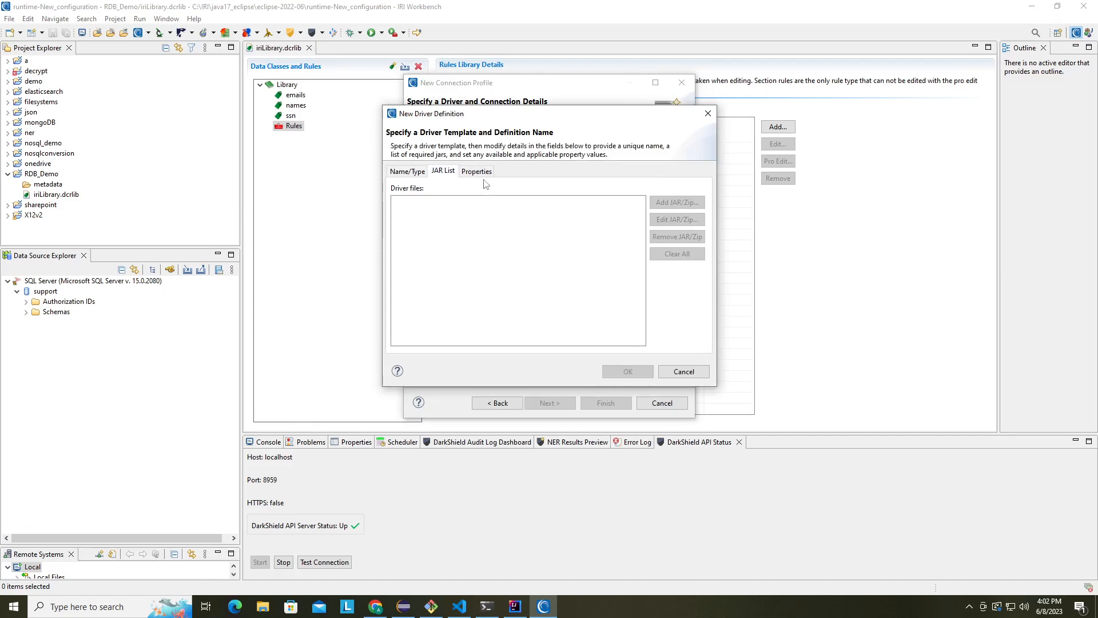
{"action": "left_click", "coordinate": [681, 372]}
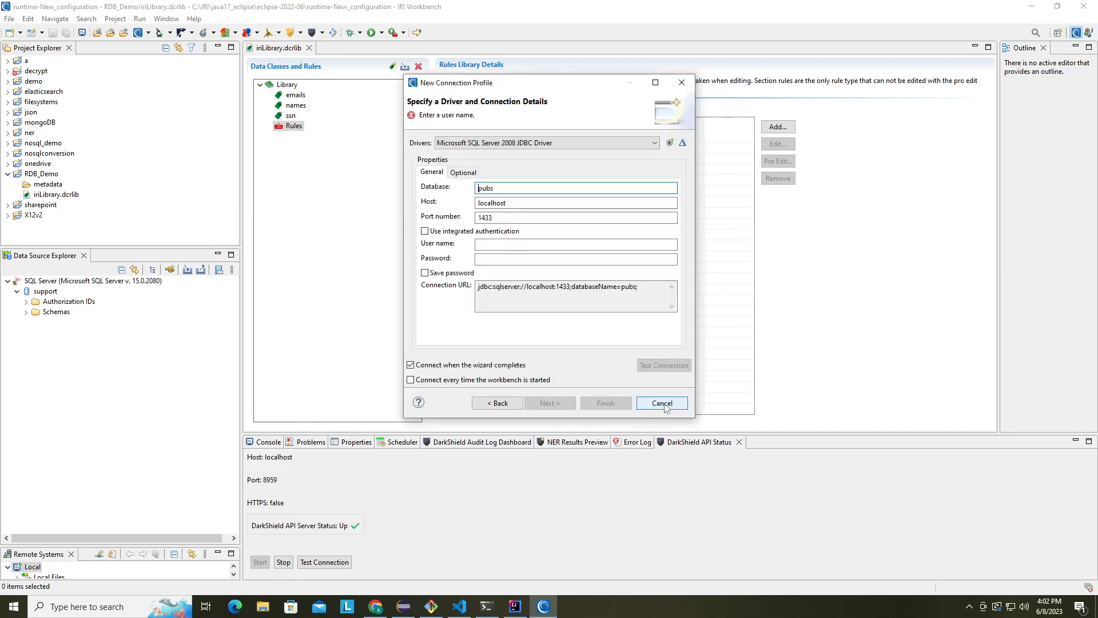
{"action": "left_click", "coordinate": [663, 403]}
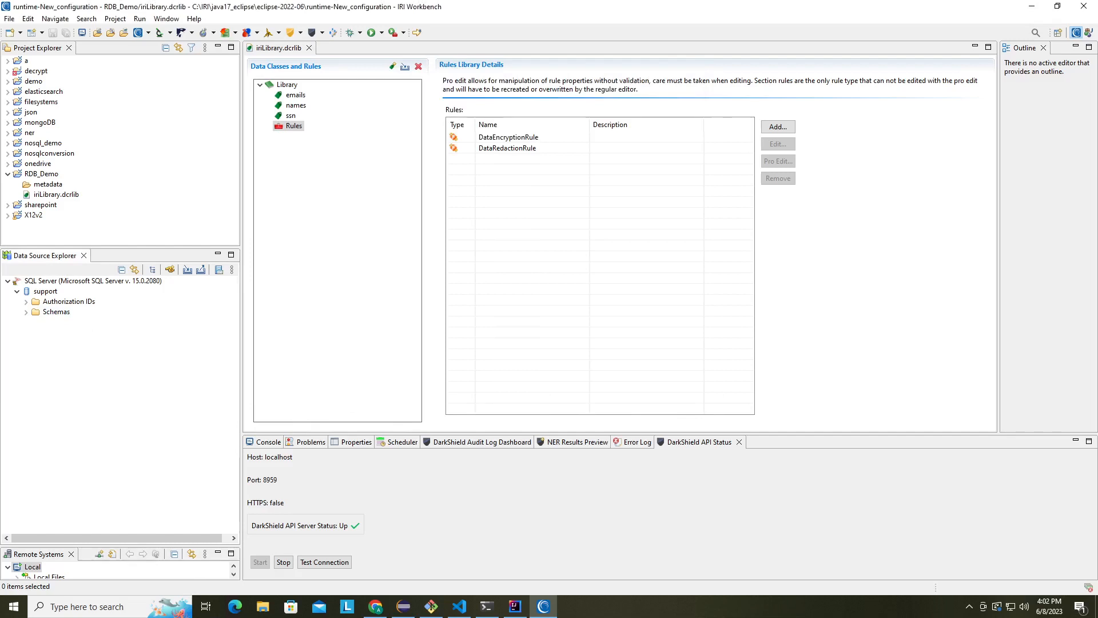
Step: Ping the existing SQL Server connection to test it
{"action": "right_click", "coordinate": [74, 285]}
{"action": "left_click", "coordinate": [104, 314]}
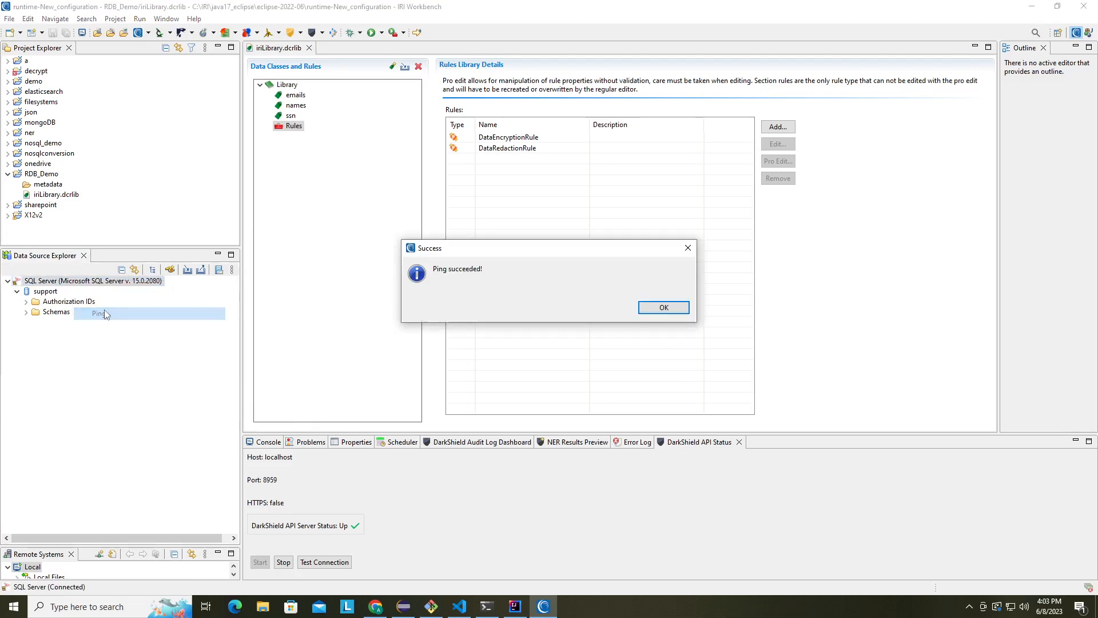
{"action": "left_click", "coordinate": [655, 309]}
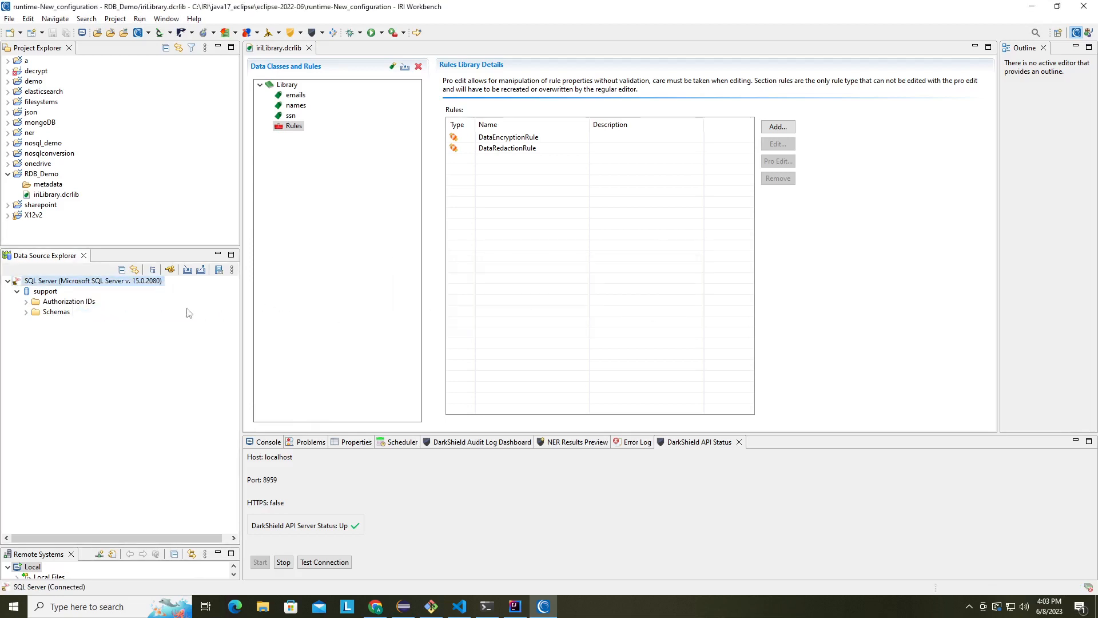
Step: Sample the contents of the PATIENT table in the HEALTHCARE schema and widen the results grid to show all its columns
{"action": "left_click", "coordinate": [26, 311]}
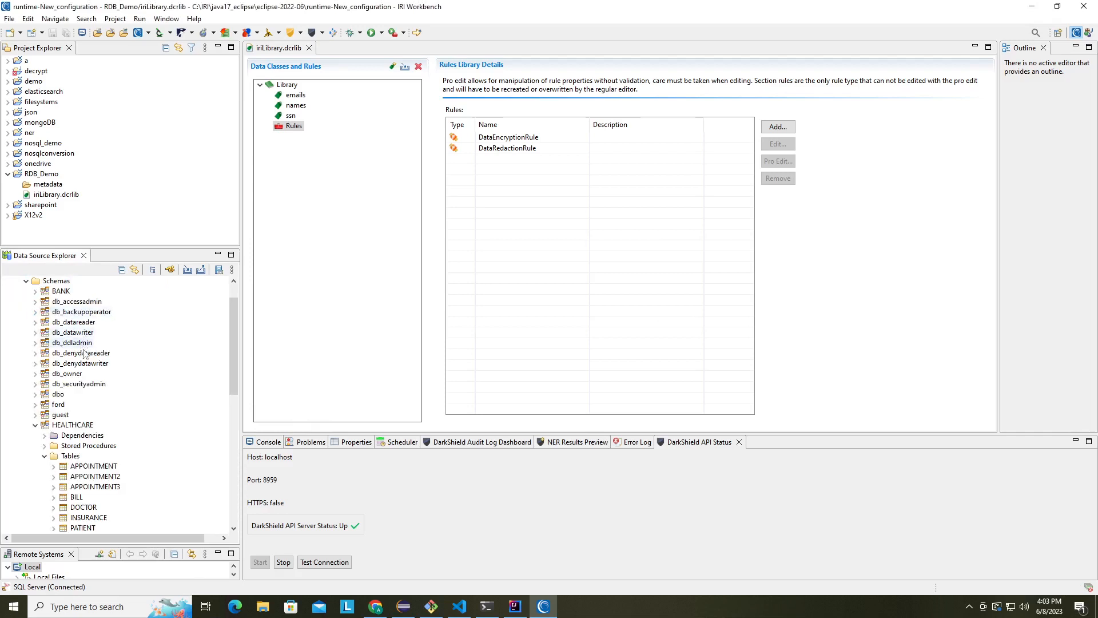
{"action": "left_click_drag", "start_coordinate": [233, 371], "coordinate": [238, 396]}
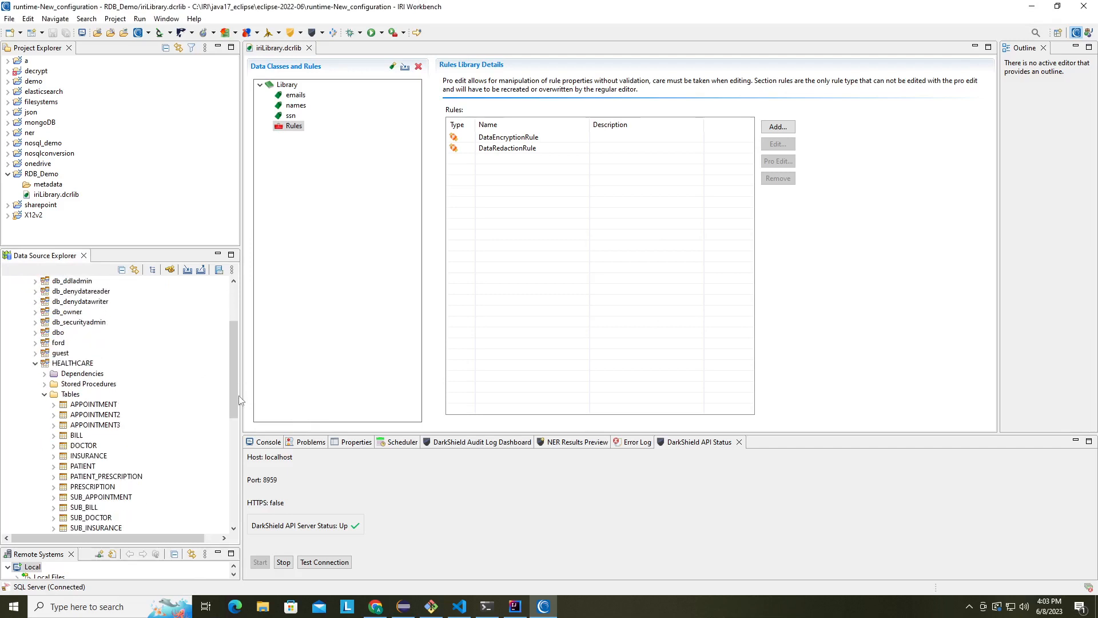
{"action": "left_click", "coordinate": [71, 363]}
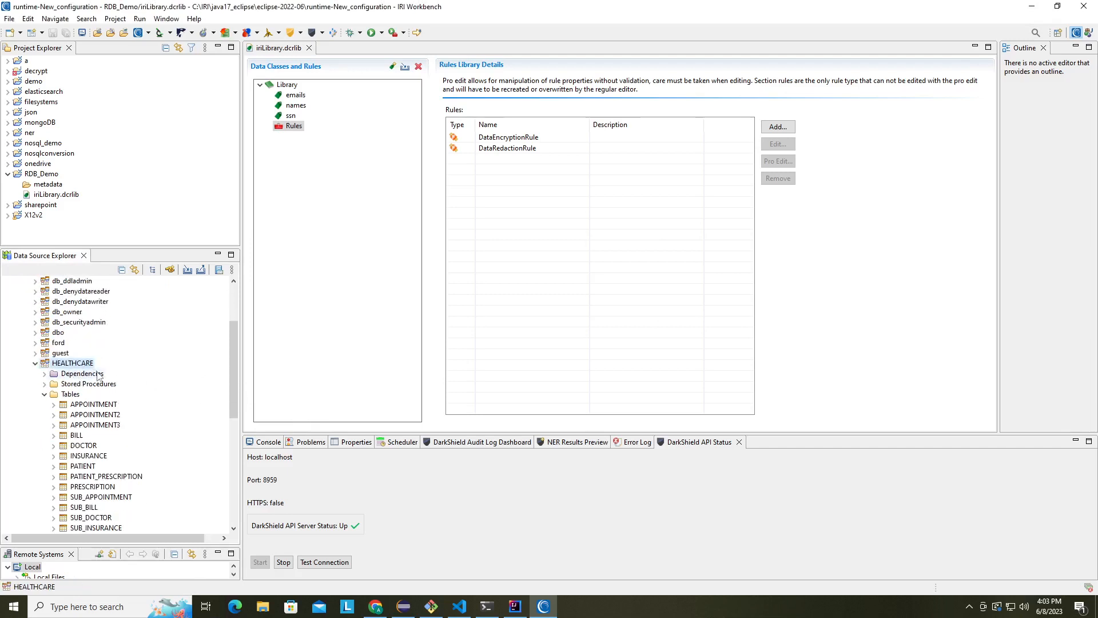
{"action": "scroll", "coordinate": [97, 375], "scroll_direction": "down", "scroll_amount": 2}
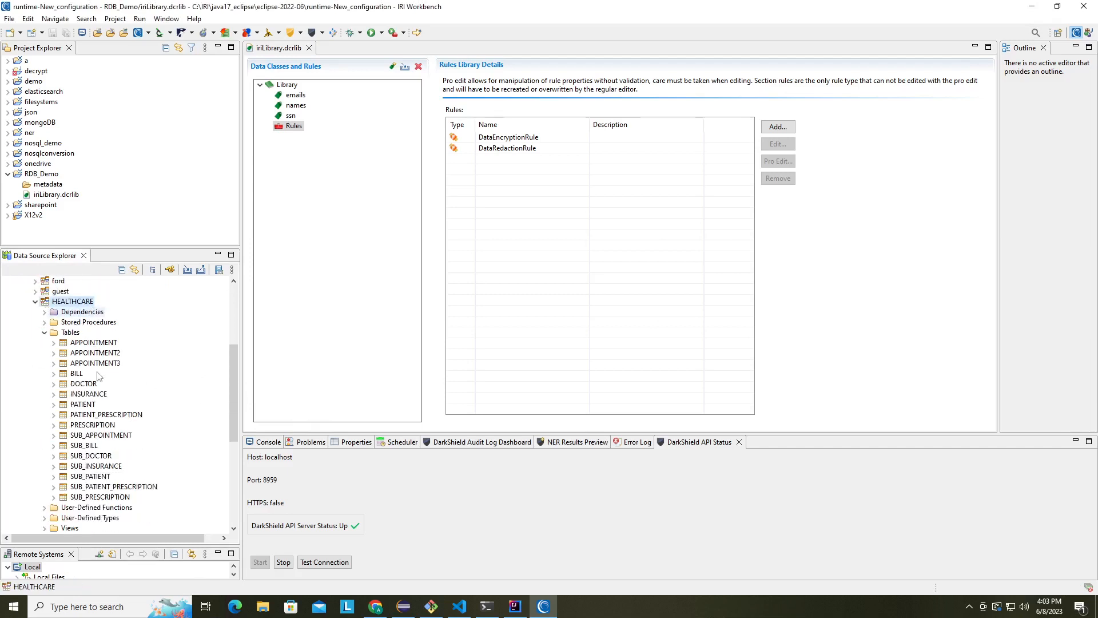
{"action": "right_click", "coordinate": [92, 405]}
{"action": "mouse_move", "coordinate": [117, 413]}
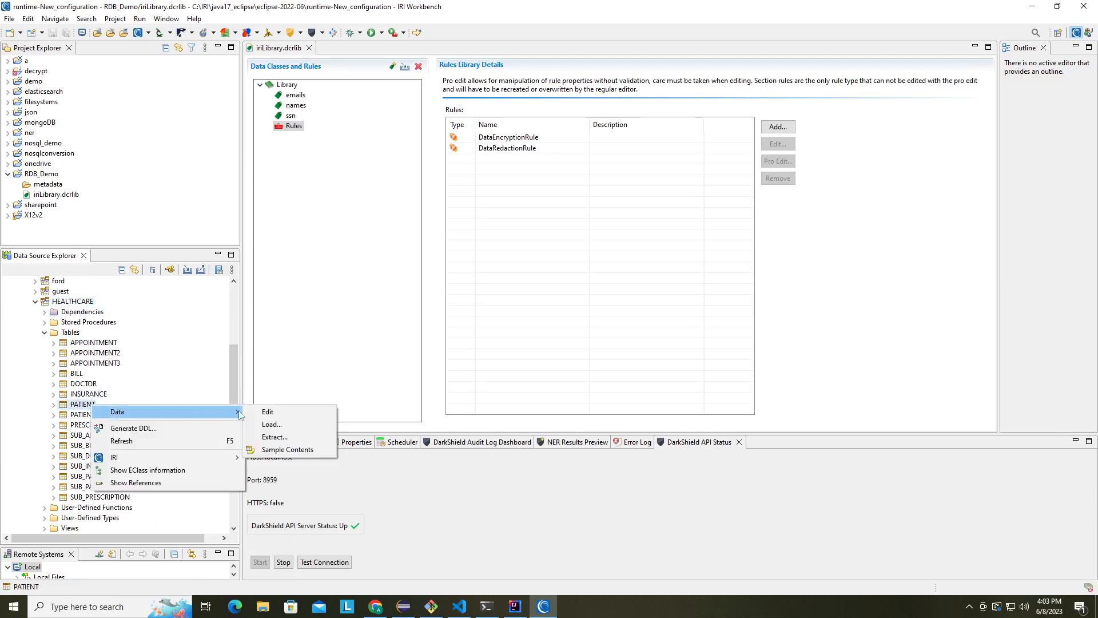
{"action": "left_click", "coordinate": [280, 450]}
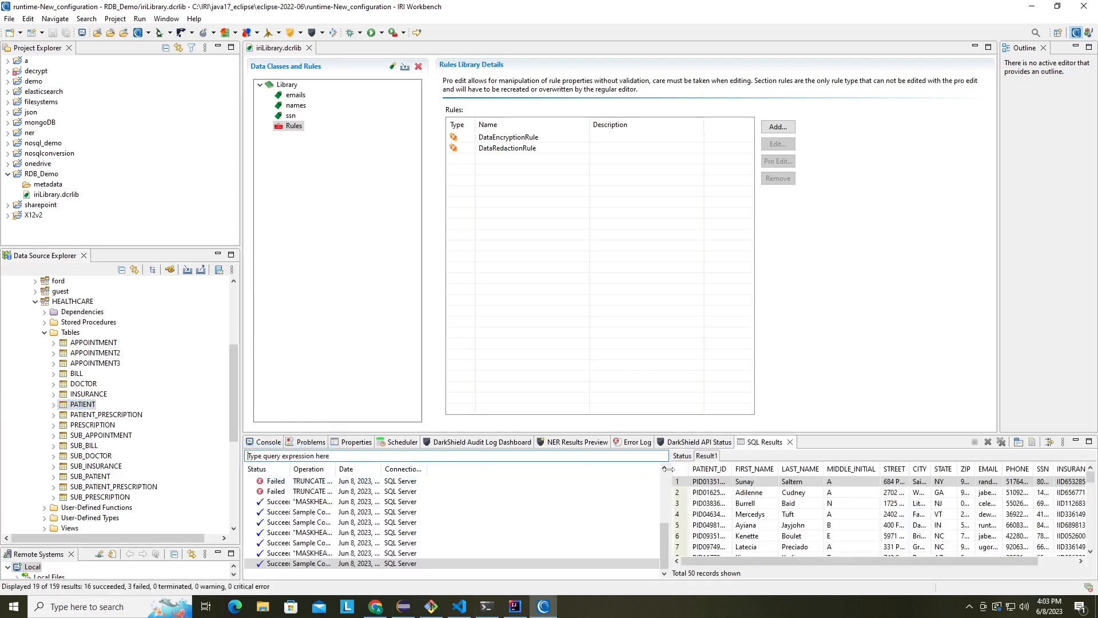
{"action": "left_click_drag", "start_coordinate": [667, 476], "coordinate": [355, 503]}
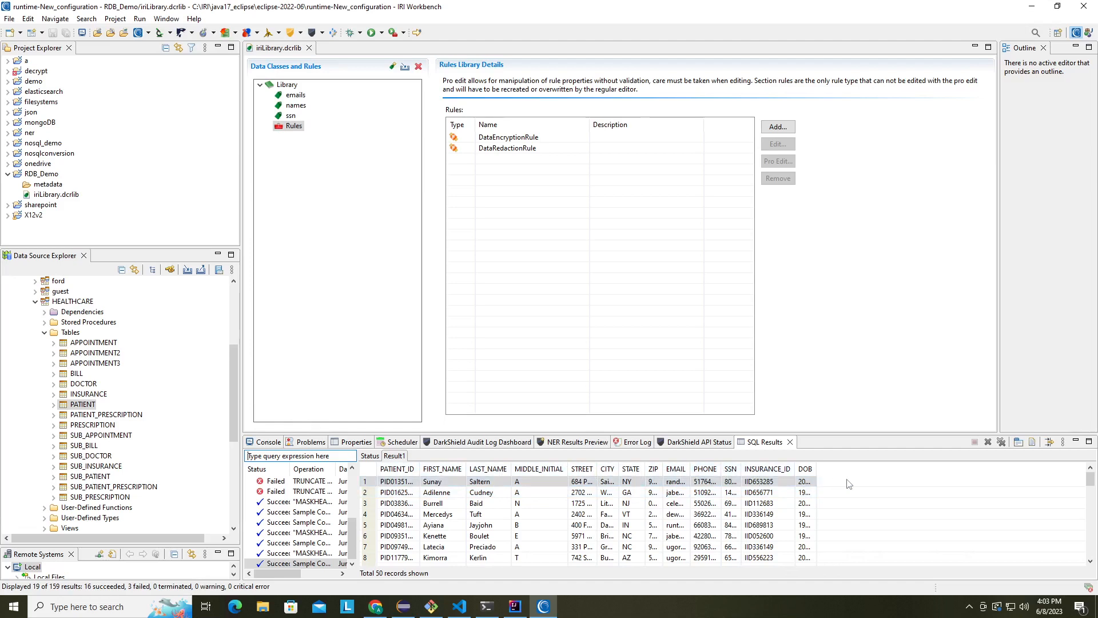
Step: Select the RDB_Demo project
{"action": "left_click", "coordinate": [179, 179]}
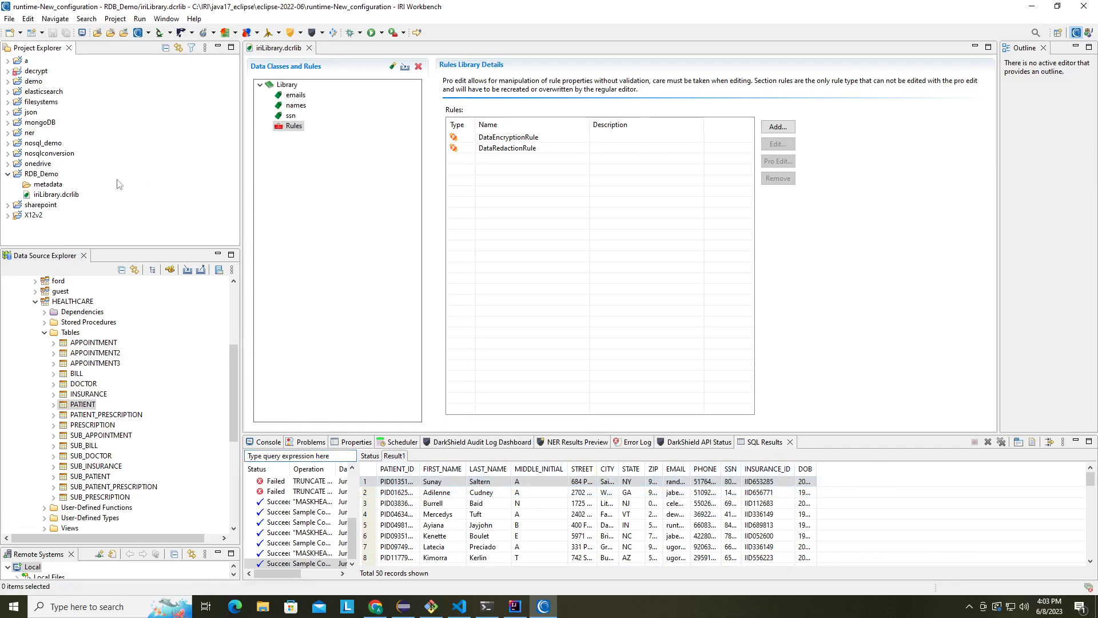
{"action": "left_click", "coordinate": [41, 177]}
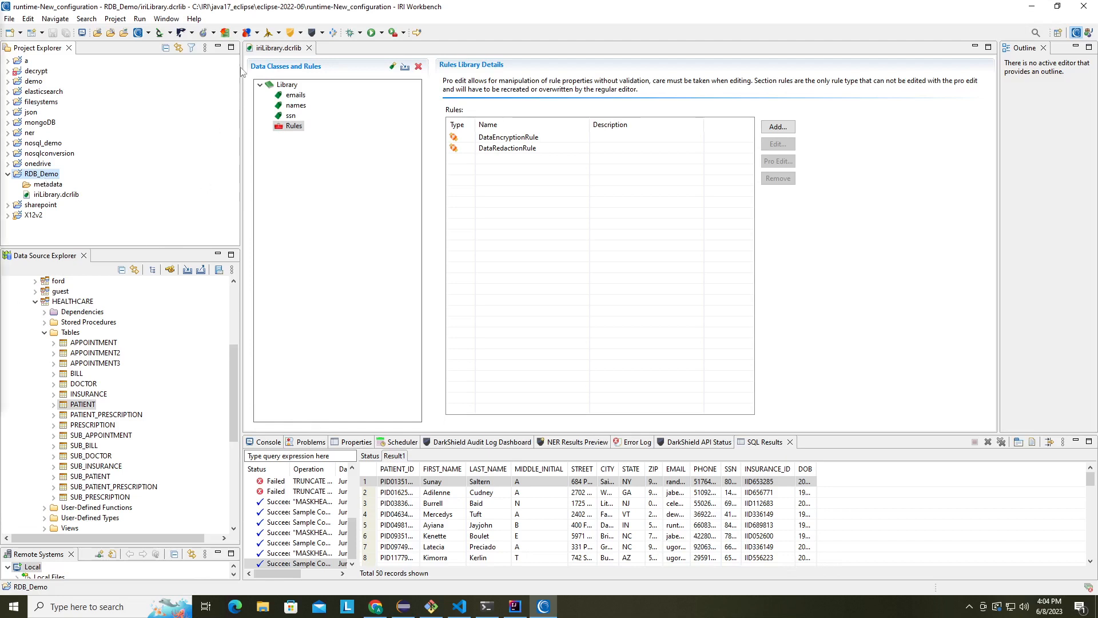
Step: Review the DarkShield page of the IRI preferences, close it without saving, and display the DarkShield API status
{"action": "left_click", "coordinate": [148, 33]}
{"action": "left_click", "coordinate": [183, 110]}
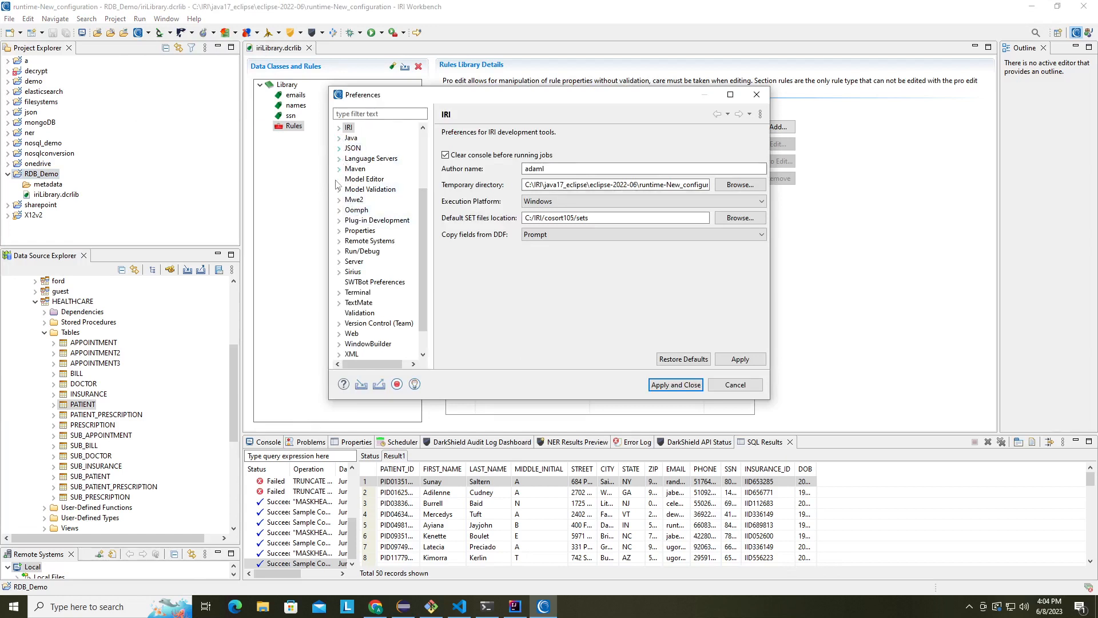
{"action": "left_click", "coordinate": [340, 128]}
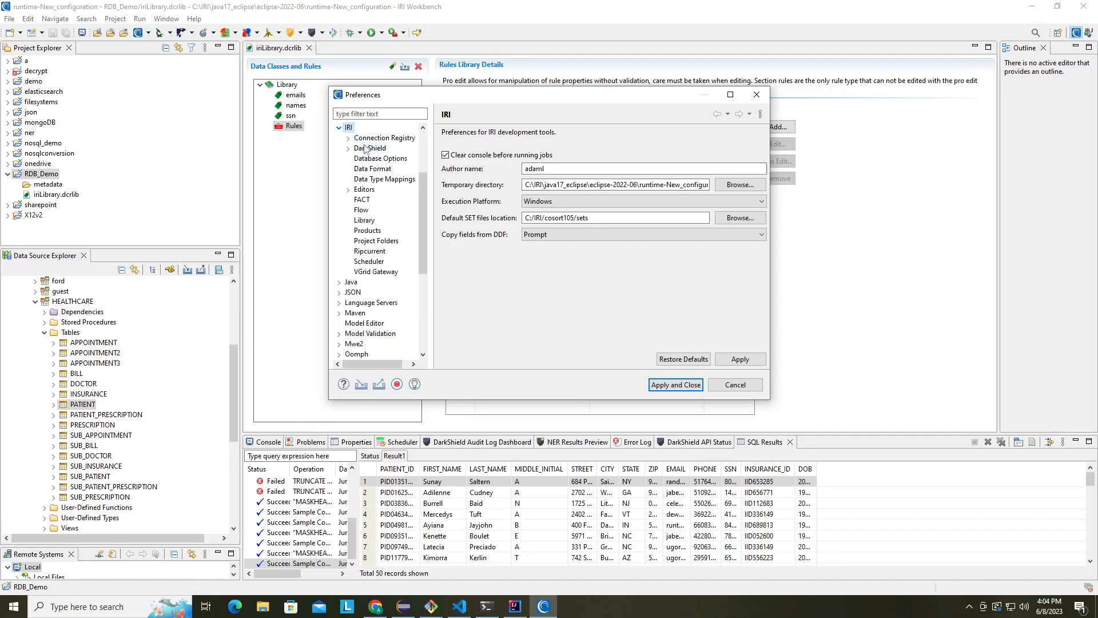
{"action": "left_click", "coordinate": [368, 150]}
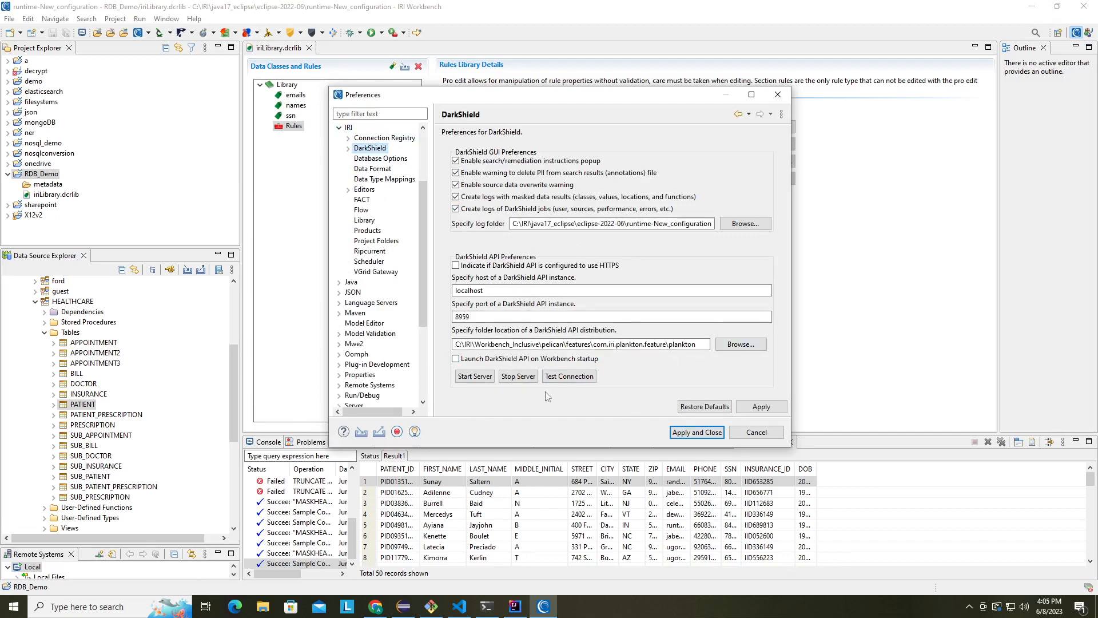
{"action": "left_click", "coordinate": [749, 434]}
{"action": "left_click", "coordinate": [702, 442]}
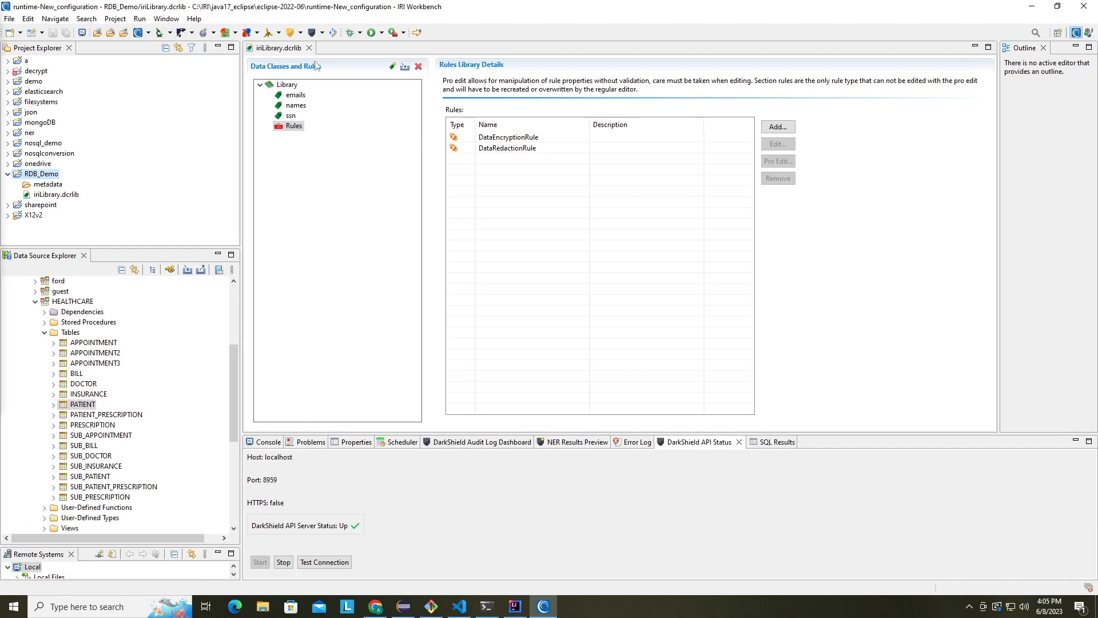
Step: Create a relational database search/masking job named new_rdb_job in RDB_Demo, with subfolder darkshield_rdb_jobs and job type Search and Mask
{"action": "left_click", "coordinate": [322, 33]}
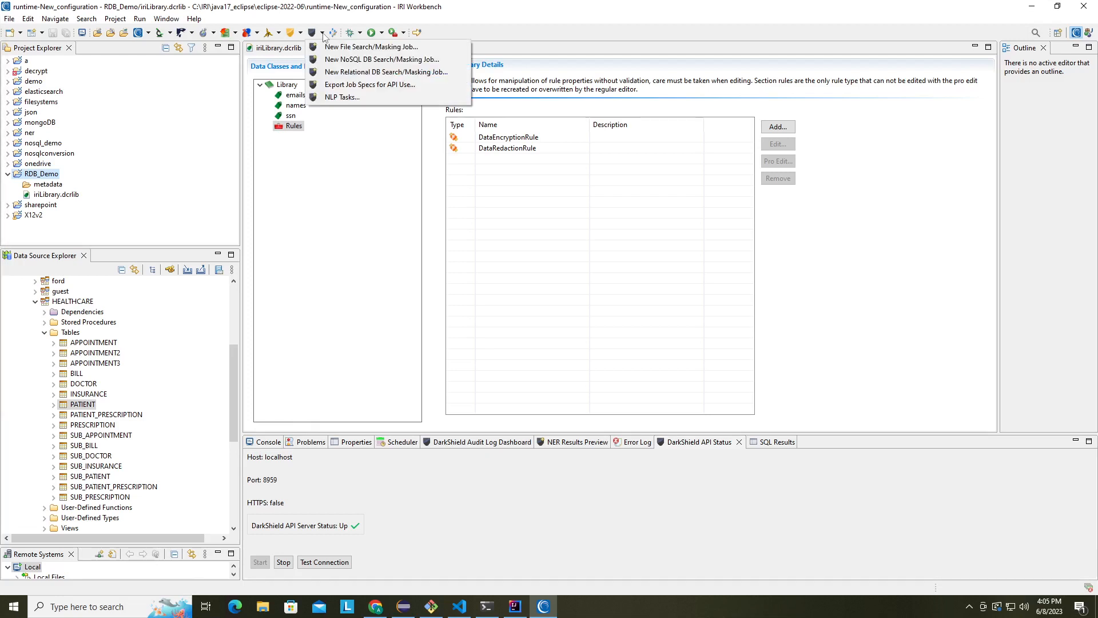
{"action": "left_click", "coordinate": [350, 73]}
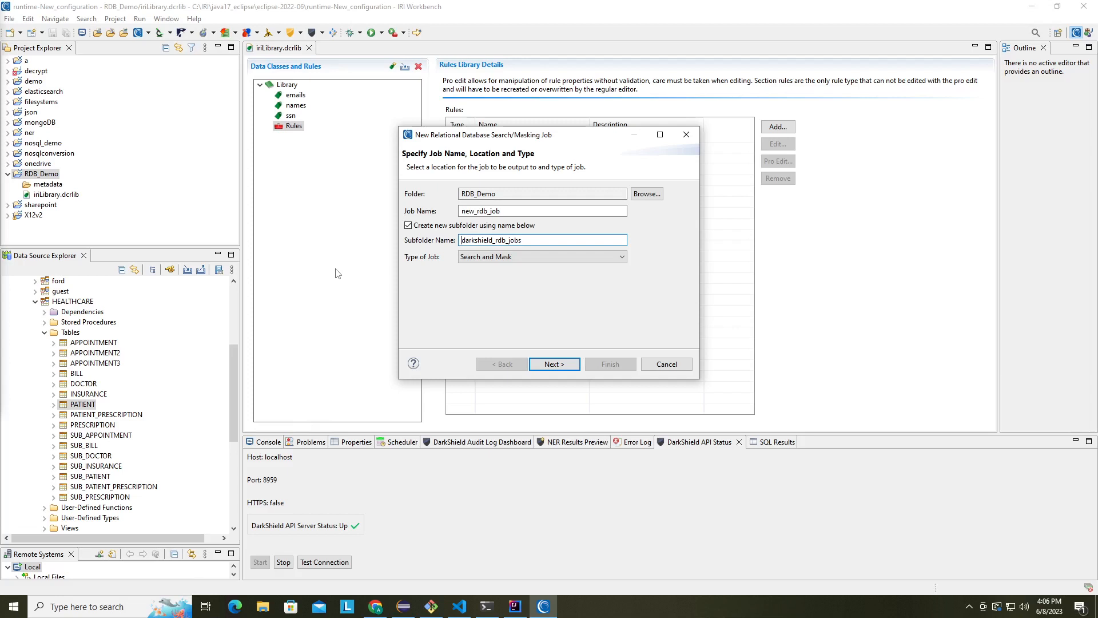
{"action": "left_click", "coordinate": [512, 258]}
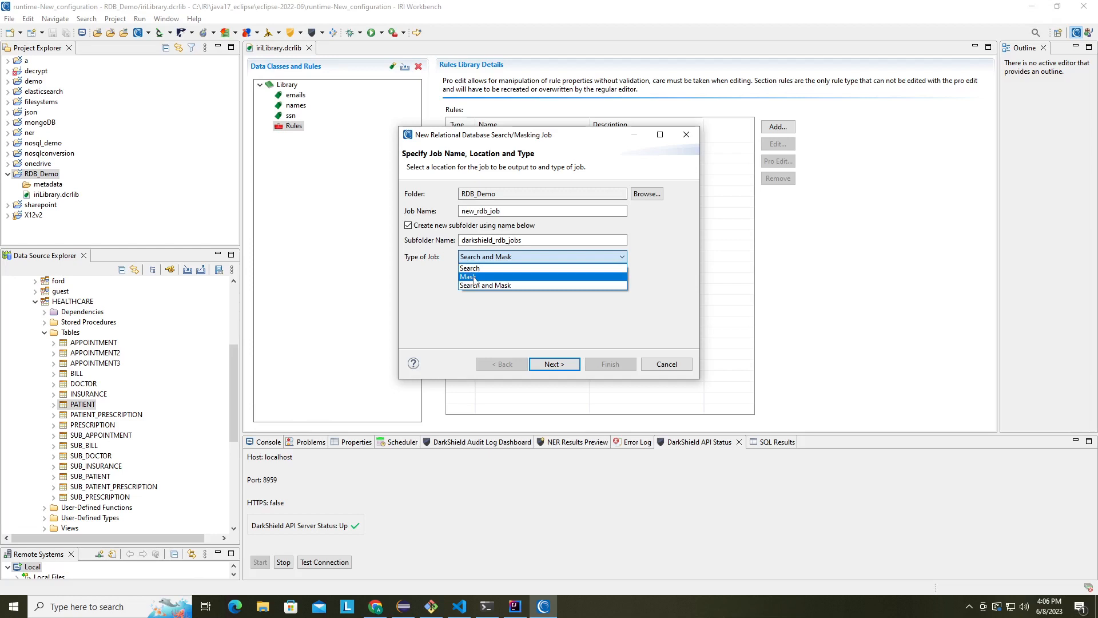
{"action": "left_click", "coordinate": [519, 287]}
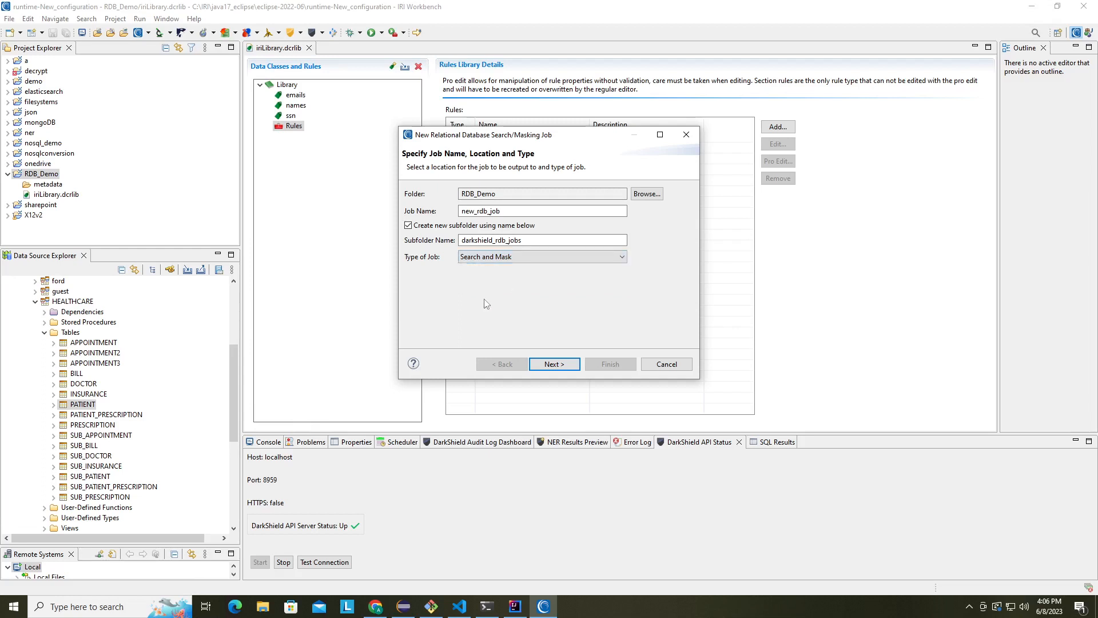
{"action": "left_click", "coordinate": [555, 365]}
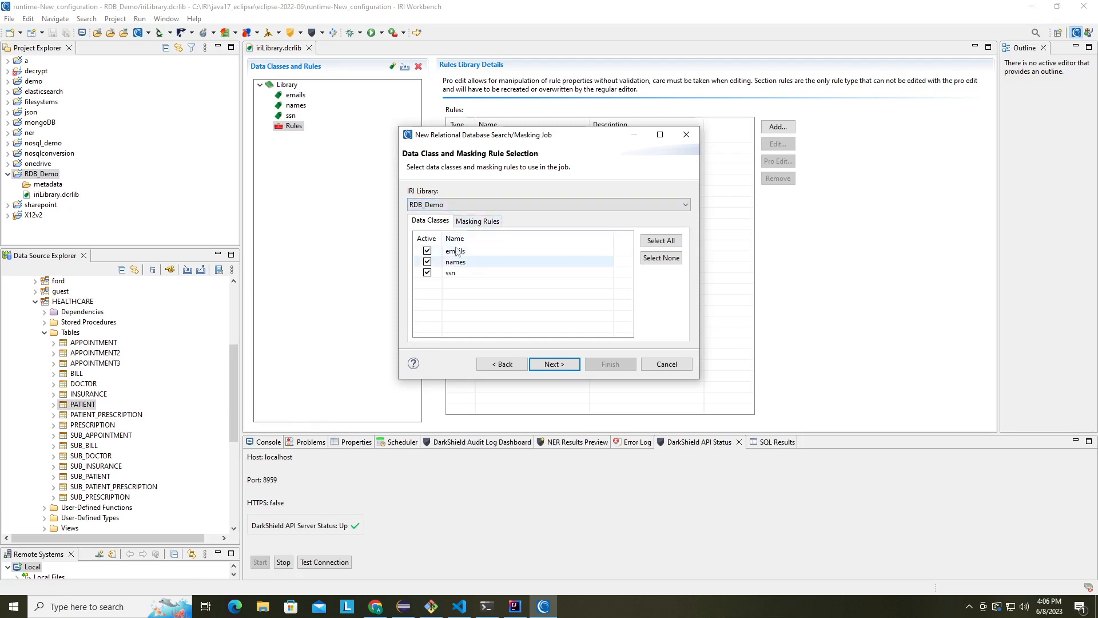
Step: Check the RDB_Demo library's masking rules and accept the active data classes emails, names and ssn for the job
{"action": "left_click", "coordinate": [476, 223]}
{"action": "left_click", "coordinate": [441, 222]}
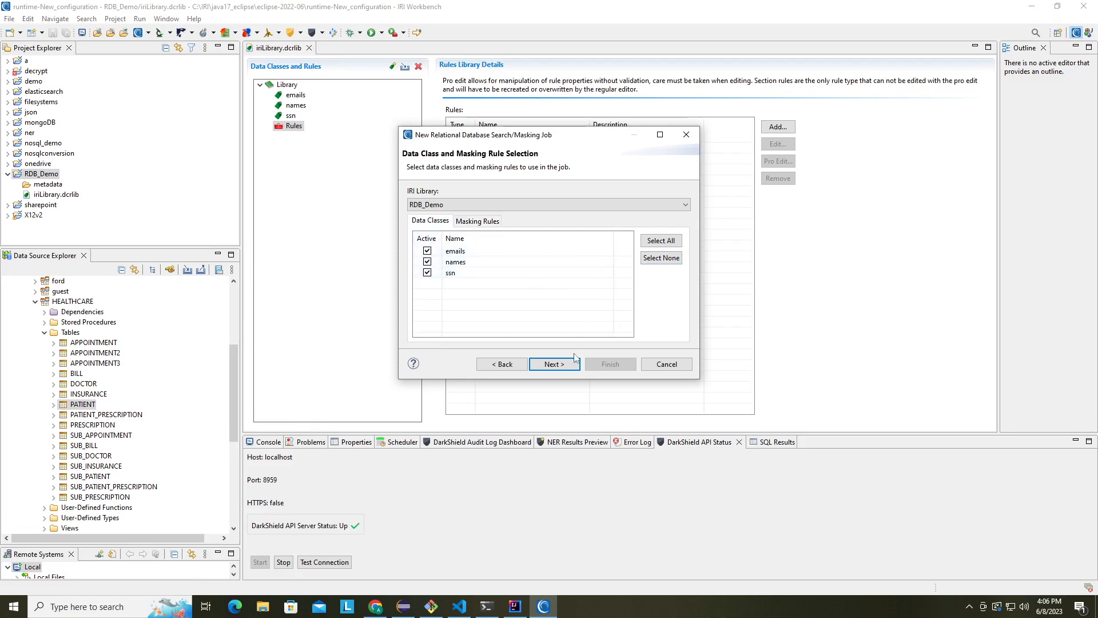
{"action": "left_click", "coordinate": [554, 364]}
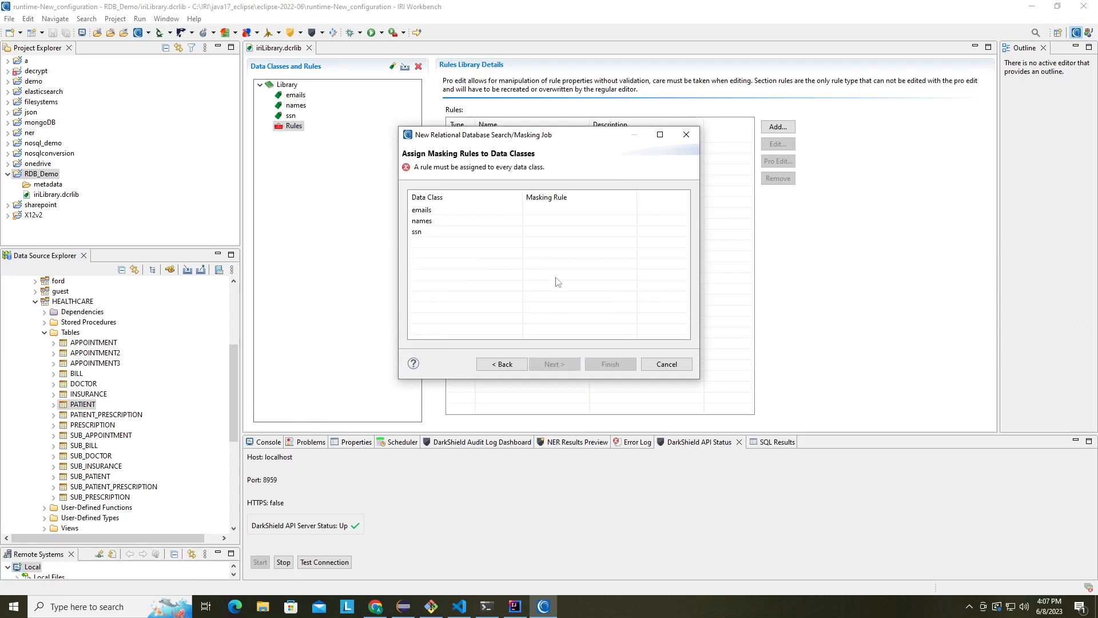
Step: Assign DataEncryptionRule to the emails and names data classes and DataRedactionRule to ssn, and accept the rule assignments
{"action": "left_click", "coordinate": [570, 214]}
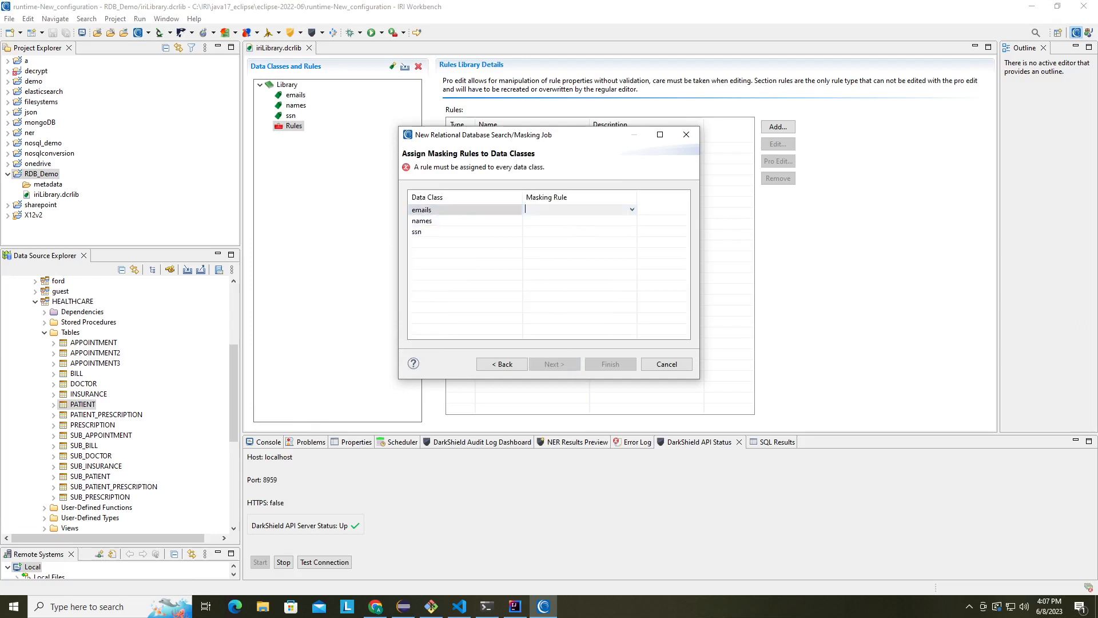
{"action": "left_click", "coordinate": [633, 211]}
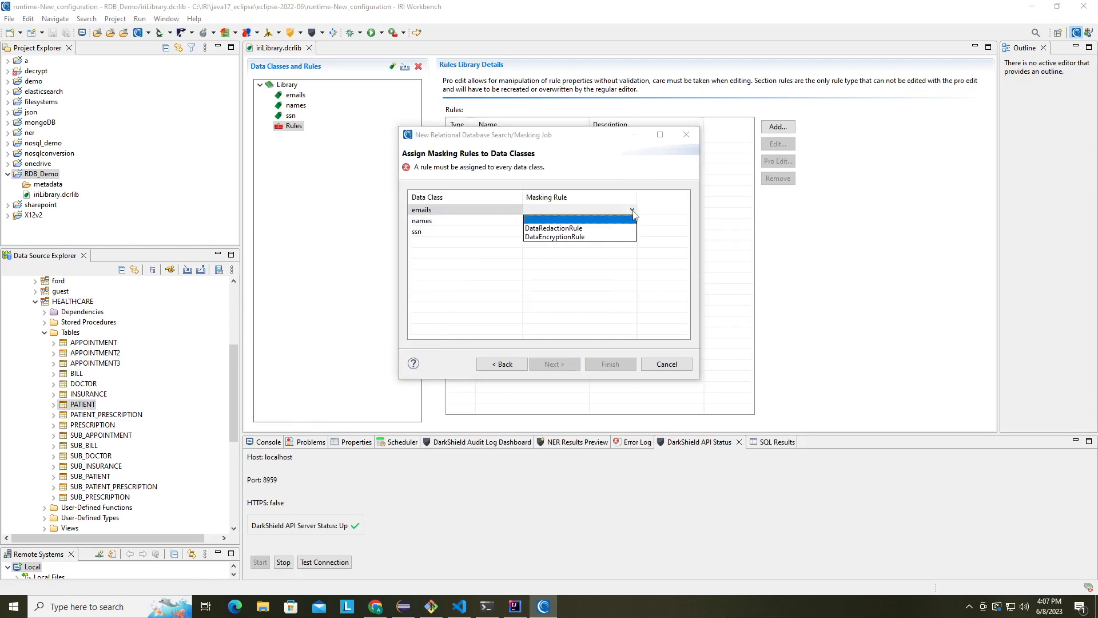
{"action": "left_click", "coordinate": [577, 236]}
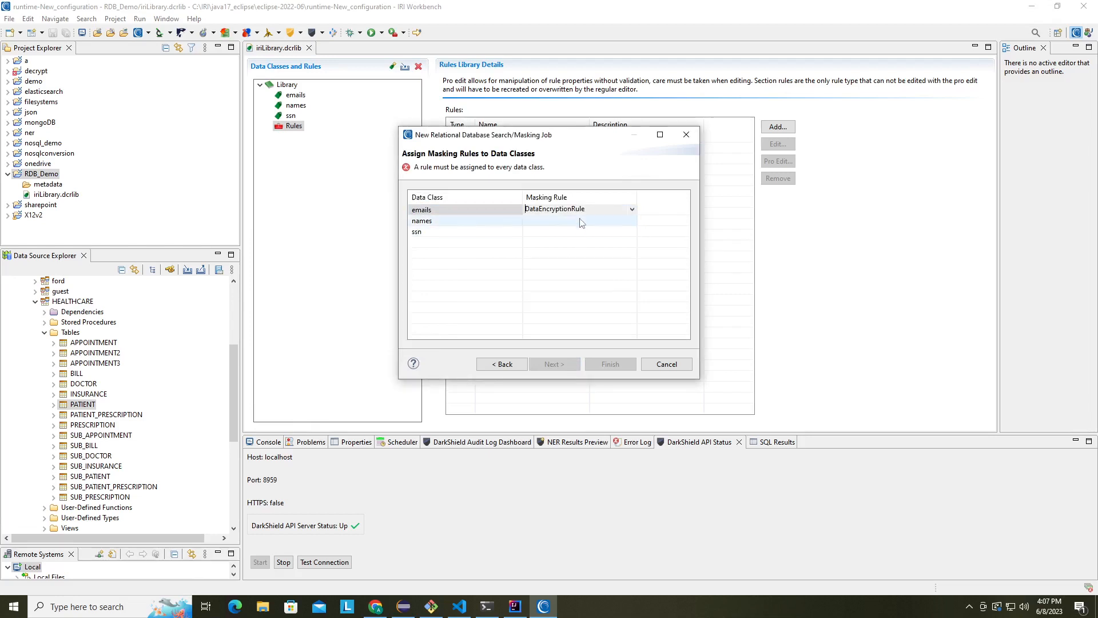
{"action": "left_click", "coordinate": [595, 221]}
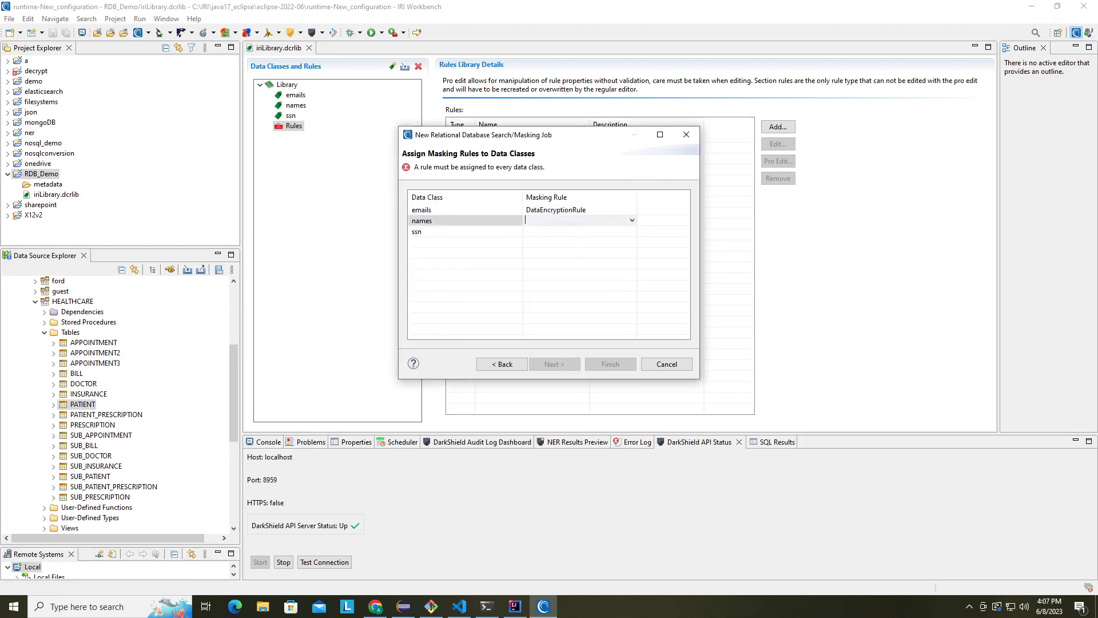
{"action": "left_click", "coordinate": [632, 221]}
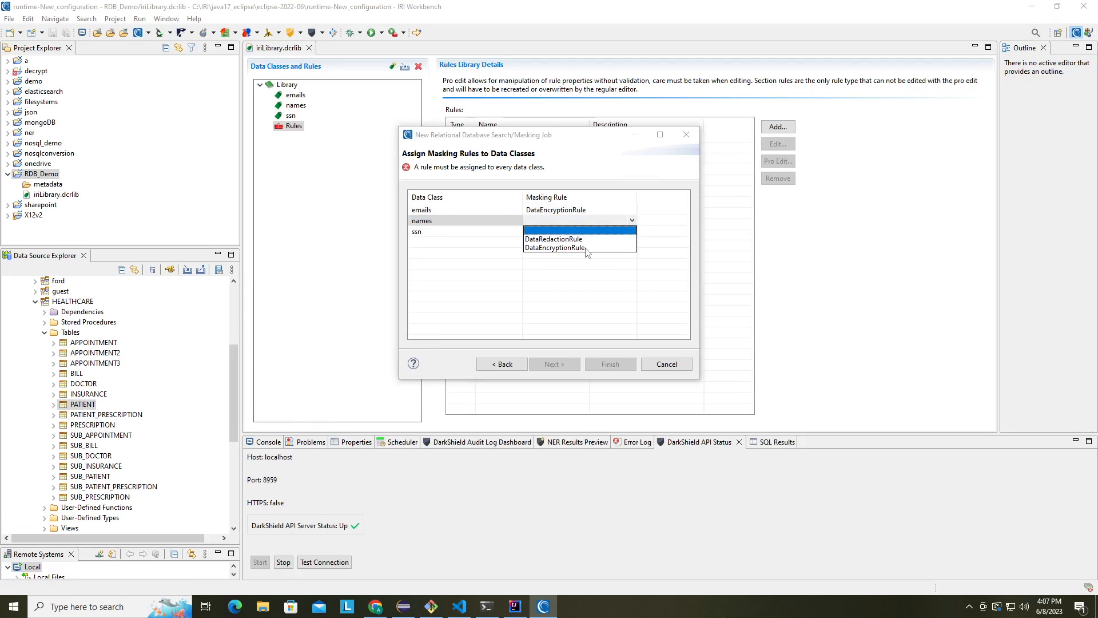
{"action": "left_click", "coordinate": [586, 249]}
{"action": "left_click", "coordinate": [588, 233]}
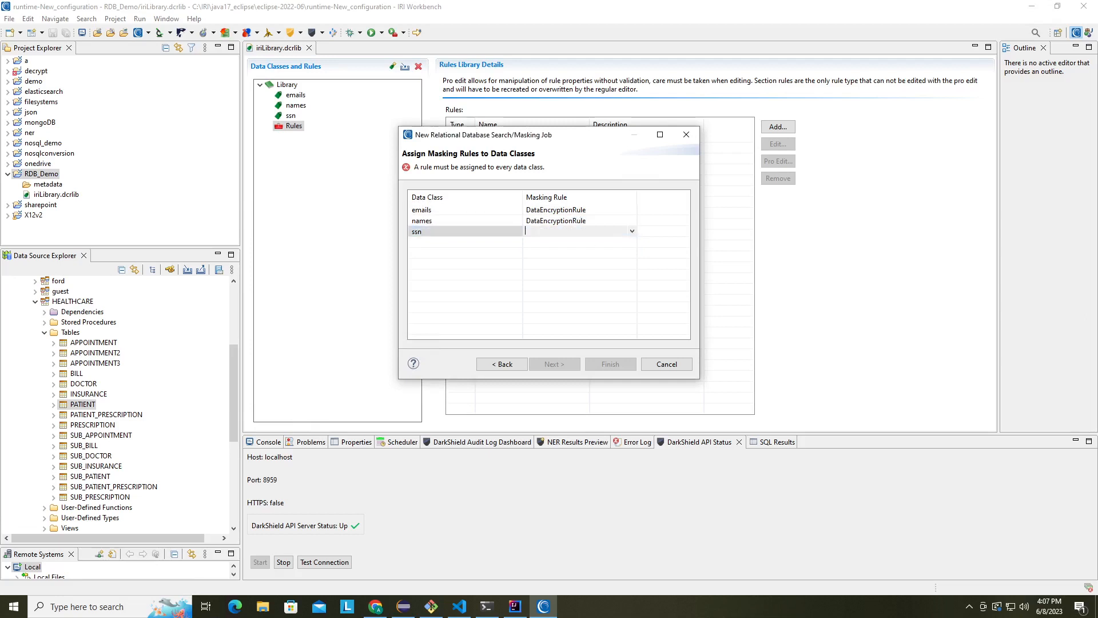
{"action": "left_click", "coordinate": [632, 233]}
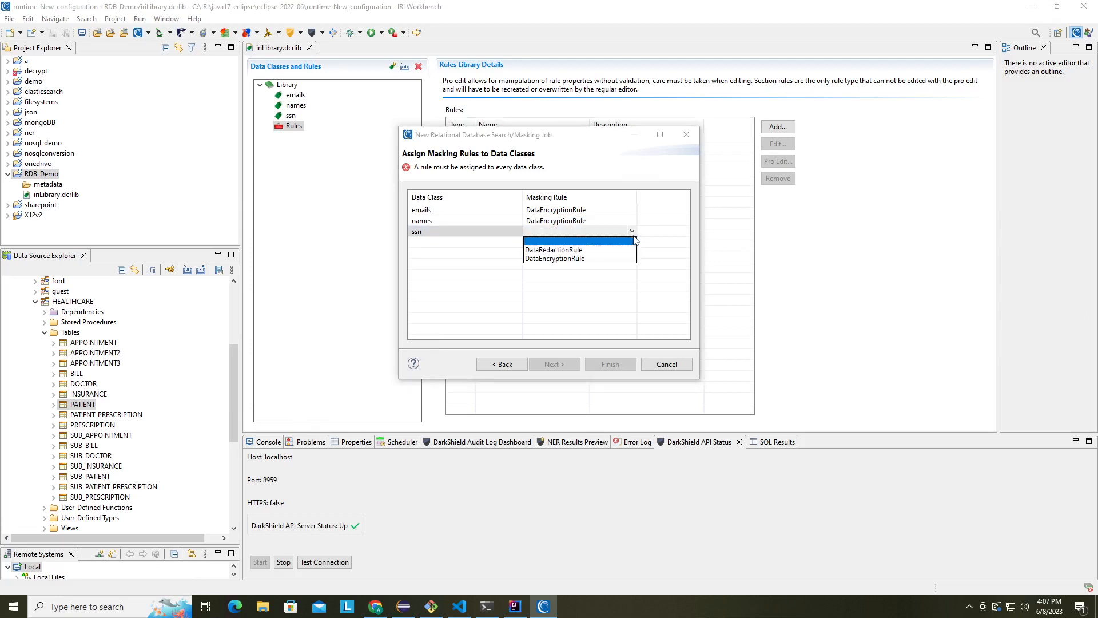
{"action": "left_click", "coordinate": [577, 252]}
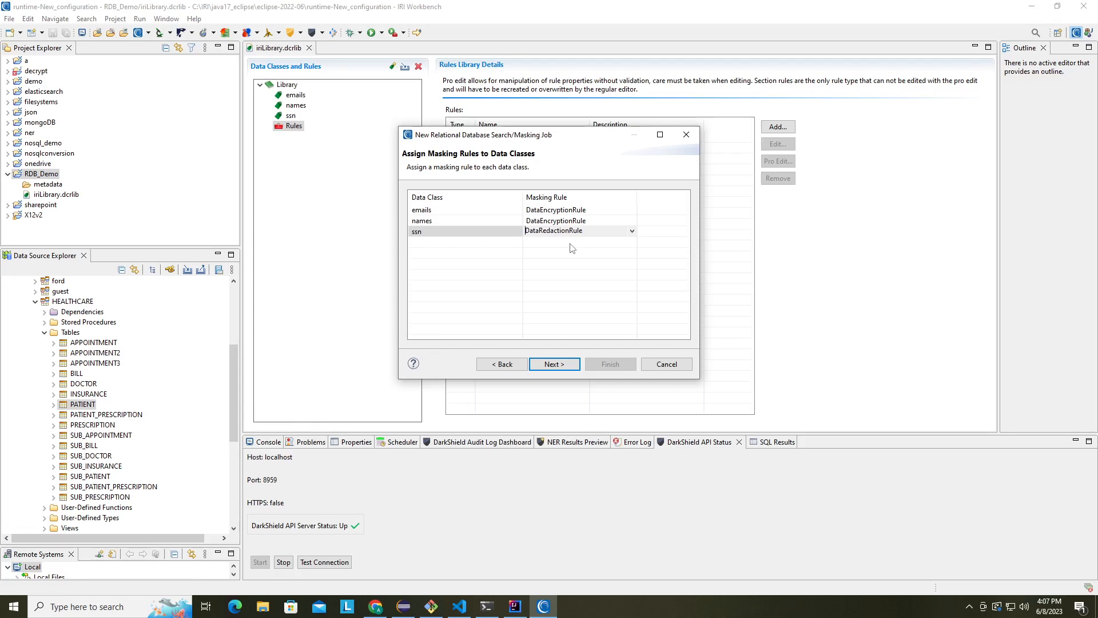
{"action": "left_click", "coordinate": [554, 365]}
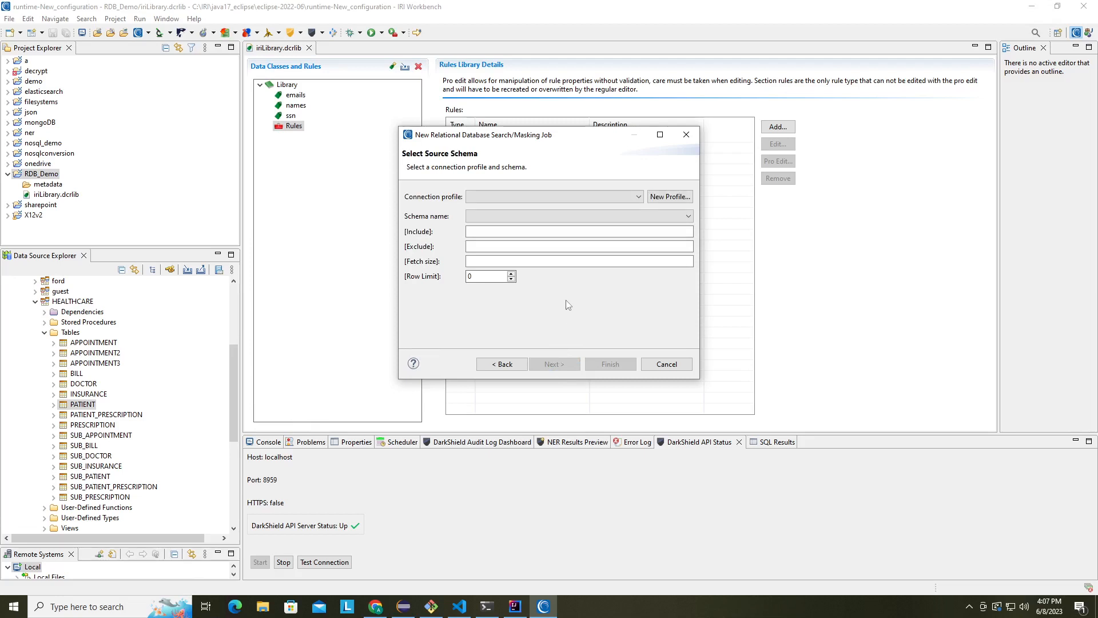
Step: Set the job's source to the SQL Server connection profile and HEALTHCARE schema, including only the PATIENT table
{"action": "left_click", "coordinate": [570, 197]}
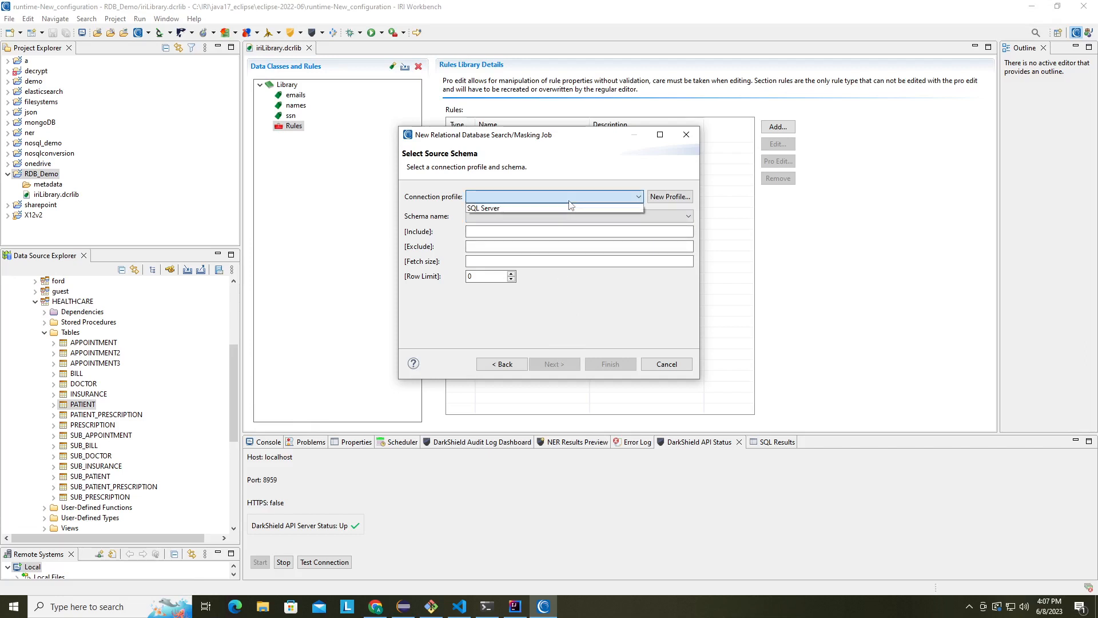
{"action": "left_click", "coordinate": [553, 208]}
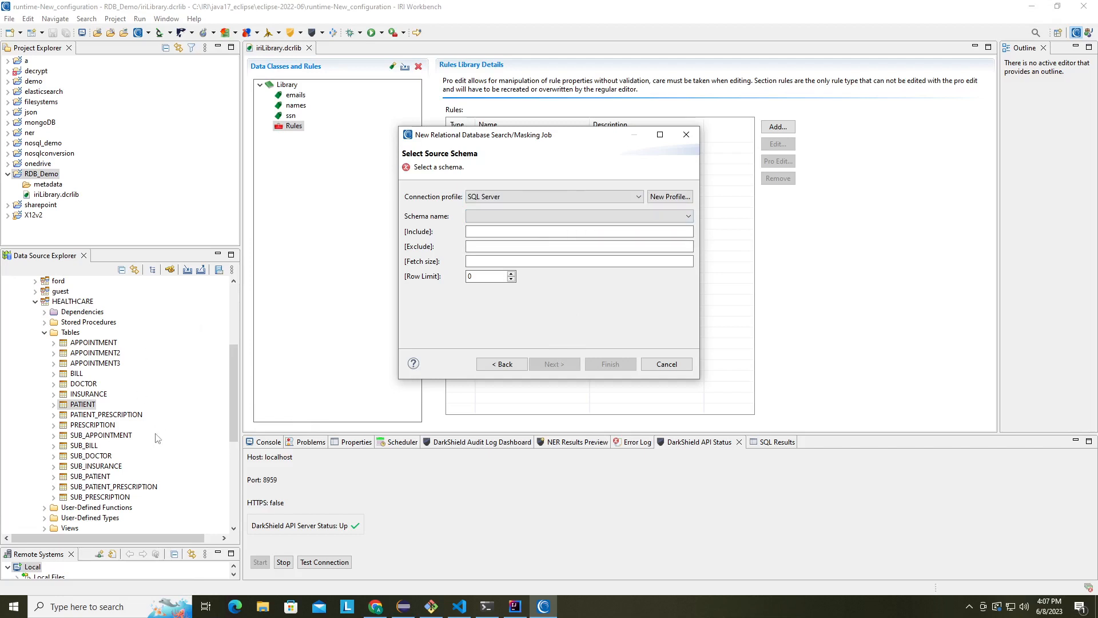
{"action": "left_click", "coordinate": [568, 218]}
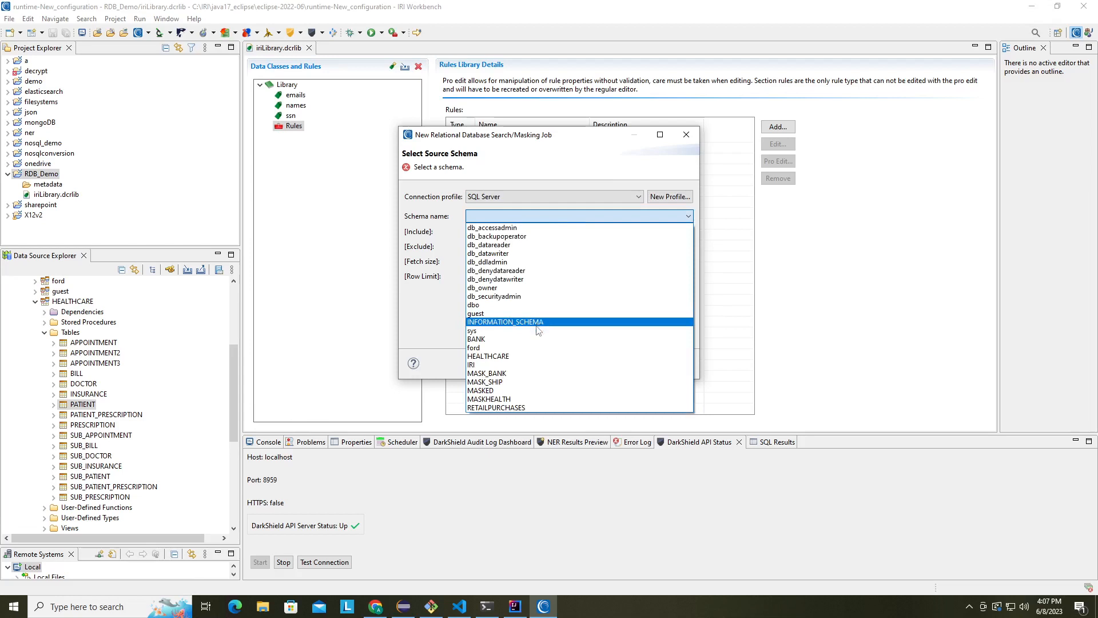
{"action": "left_click", "coordinate": [513, 357]}
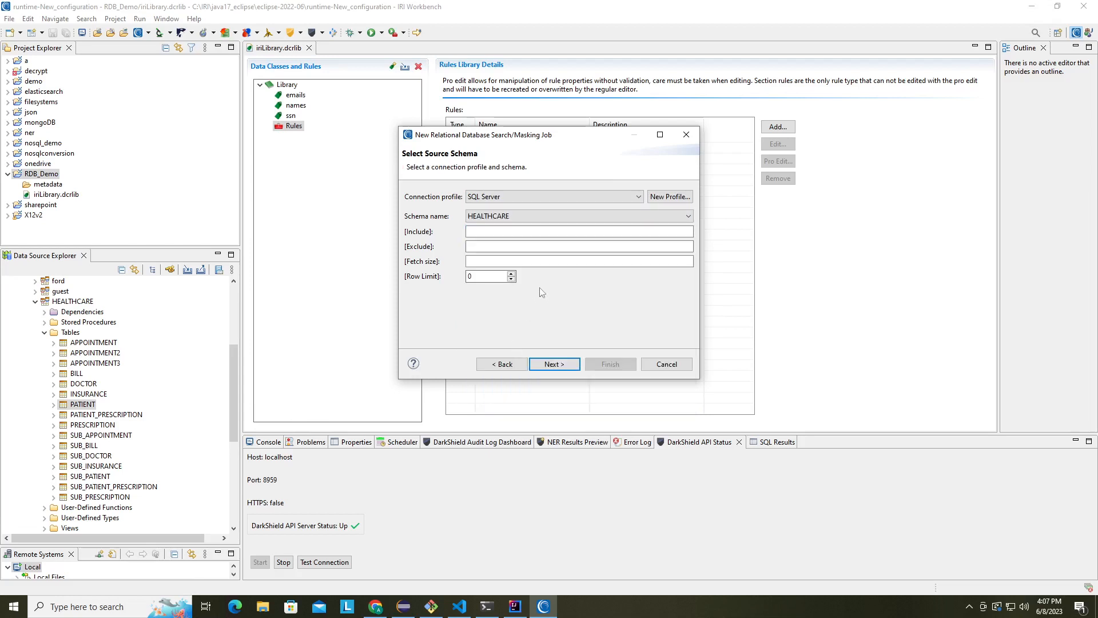
{"action": "left_click", "coordinate": [517, 232]}
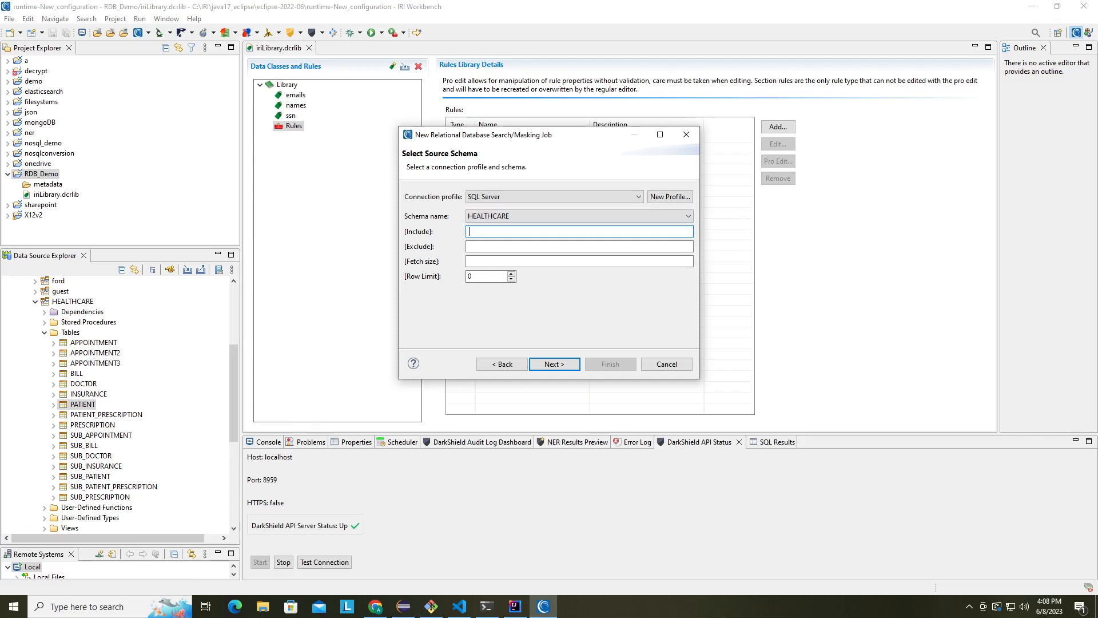
{"action": "type", "text": "p"}
{"action": "type", "text": "PATIENT"}
{"action": "left_click", "coordinate": [568, 365]}
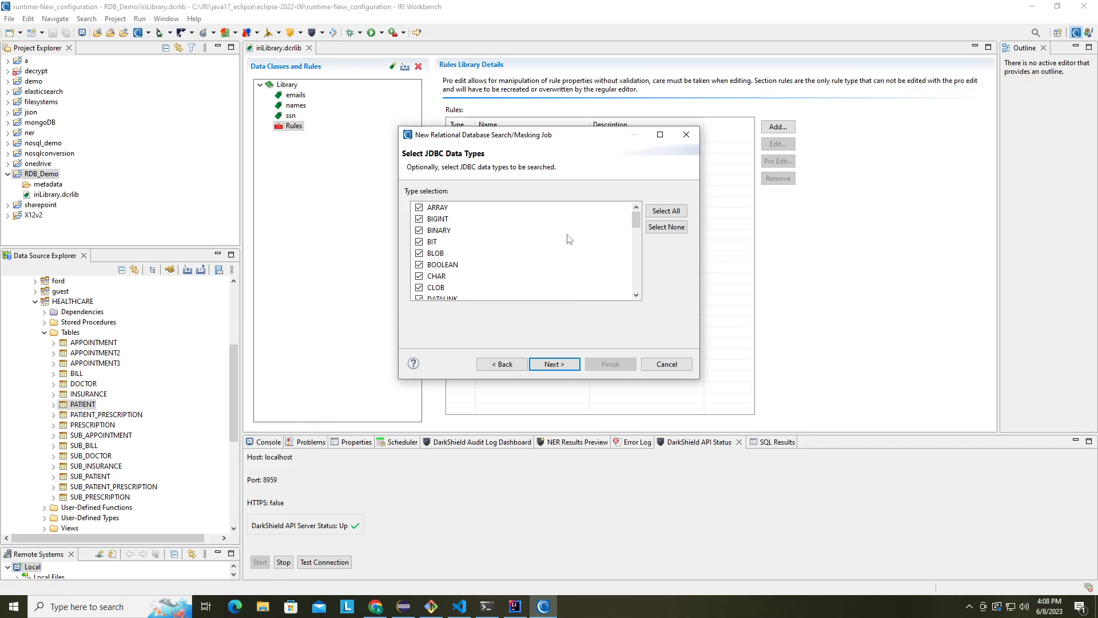
Step: Review the JDBC data types to be searched and accept them with all types selected
{"action": "scroll", "coordinate": [570, 239], "scroll_direction": "down", "scroll_amount": 10}
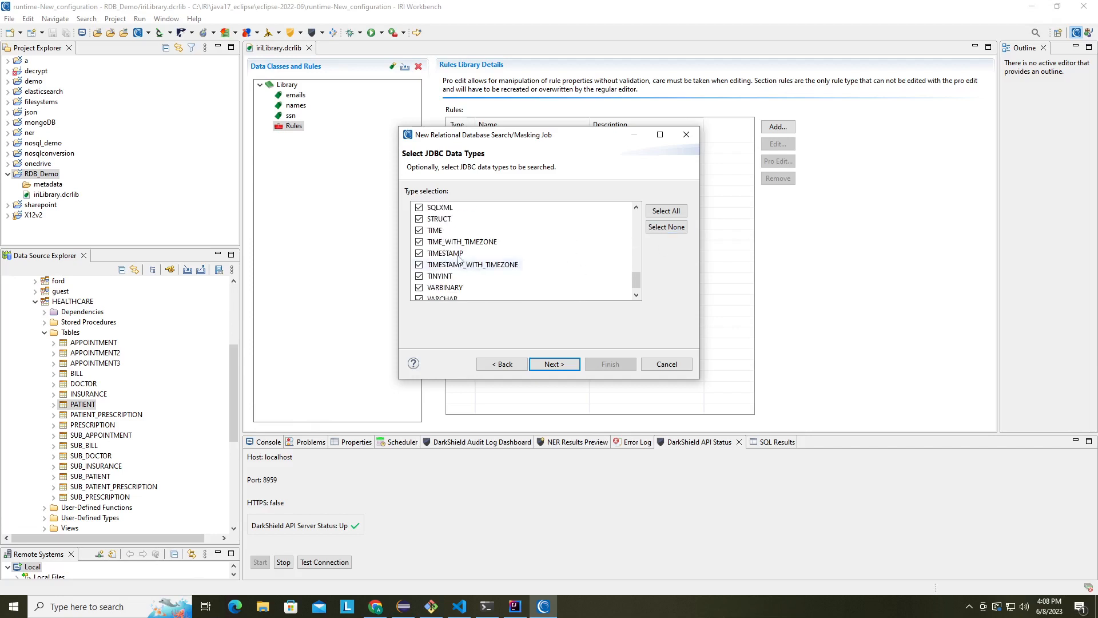
{"action": "left_click", "coordinate": [422, 254]}
{"action": "left_click", "coordinate": [663, 227]}
{"action": "left_click", "coordinate": [664, 213]}
{"action": "left_click_drag", "start_coordinate": [637, 280], "coordinate": [644, 206]}
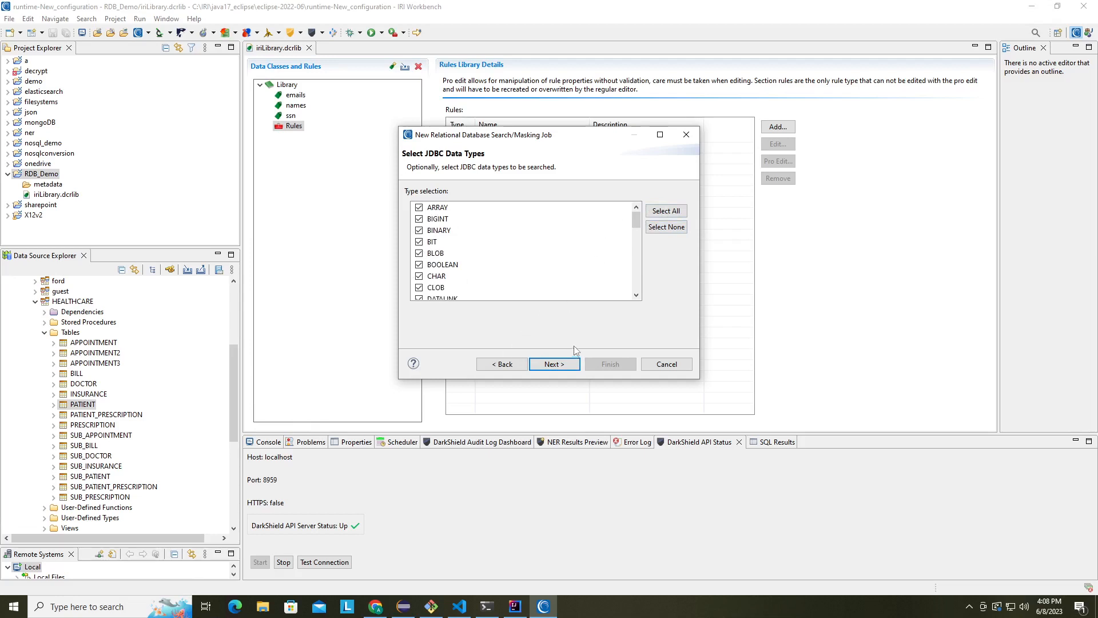
{"action": "left_click", "coordinate": [554, 365]}
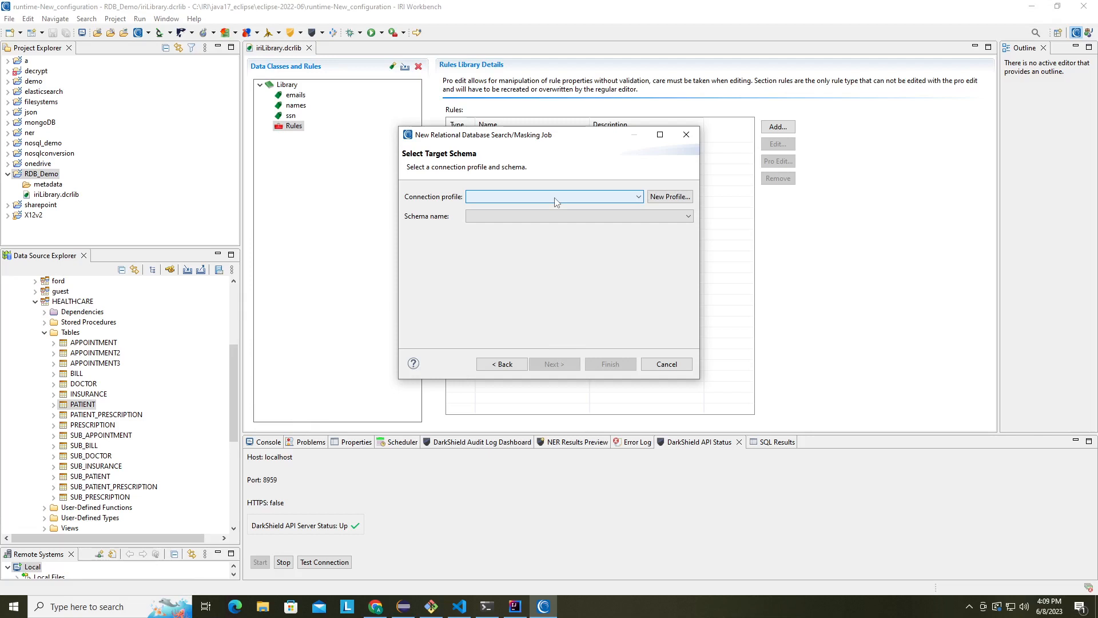
Step: Set the job's target to the SQL Server connection profile and MASKHEALTH schema, and generate the job
{"action": "left_click", "coordinate": [556, 200]}
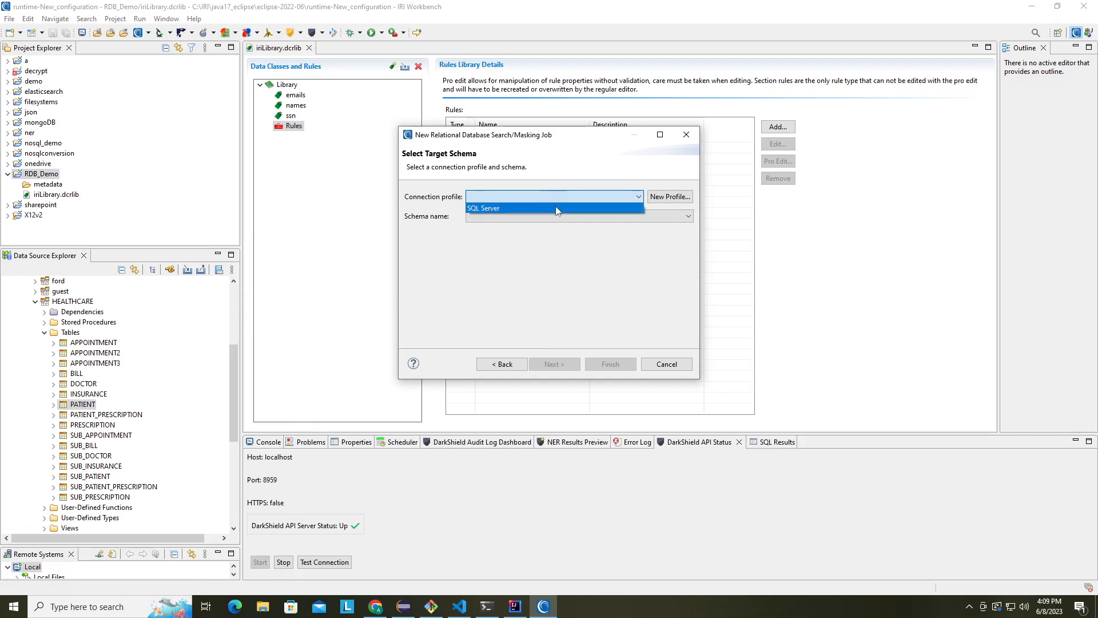
{"action": "left_click", "coordinate": [556, 209]}
{"action": "left_click", "coordinate": [560, 217]}
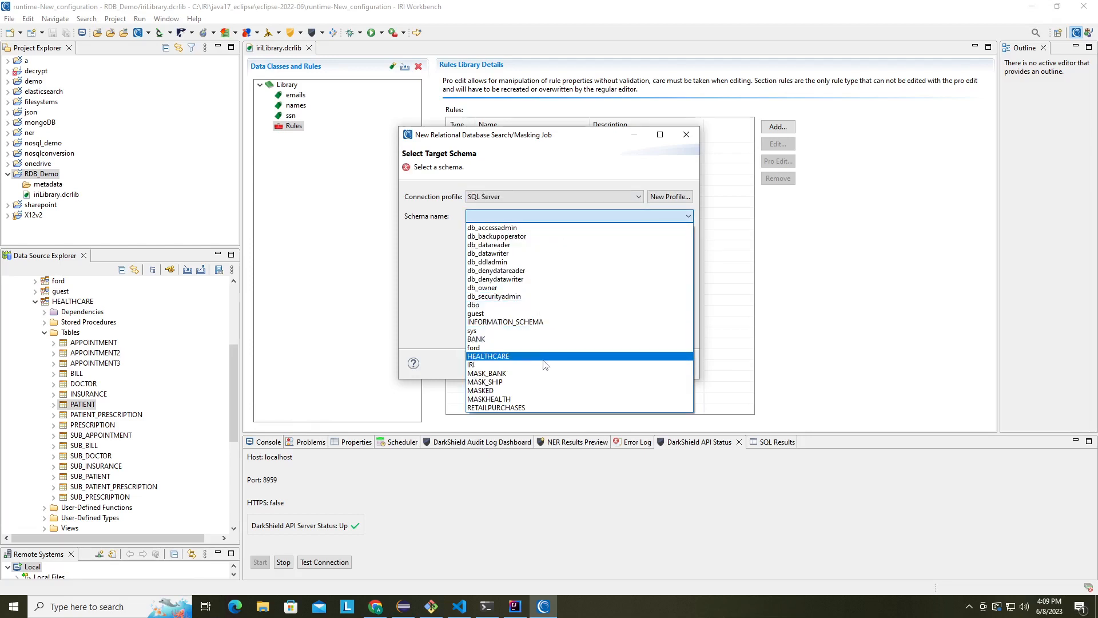
{"action": "left_click", "coordinate": [549, 399]}
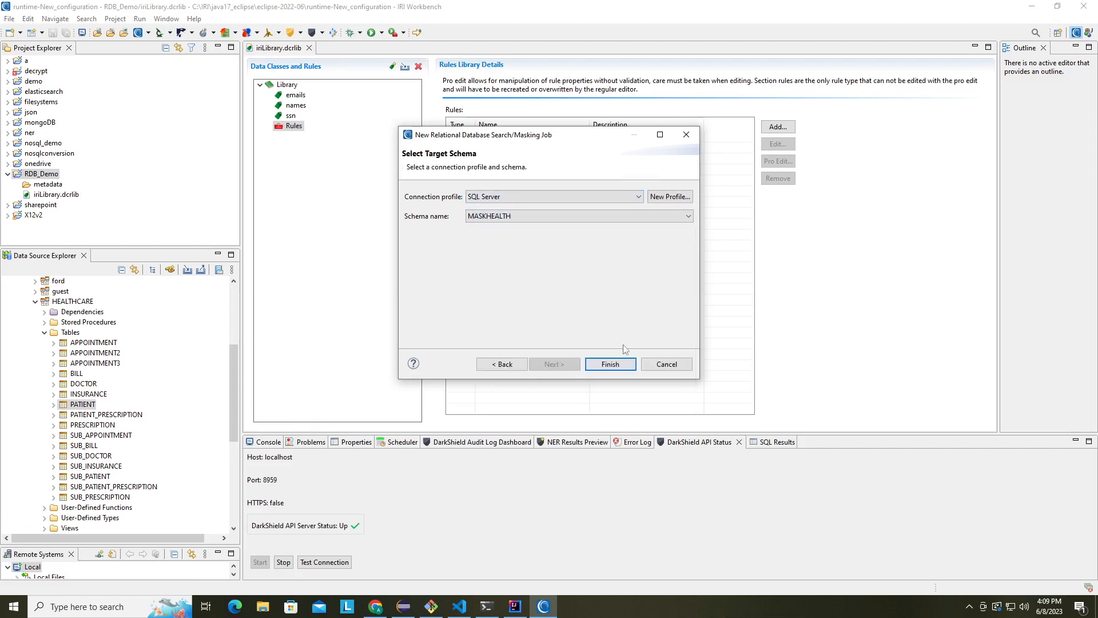
{"action": "left_click", "coordinate": [619, 365]}
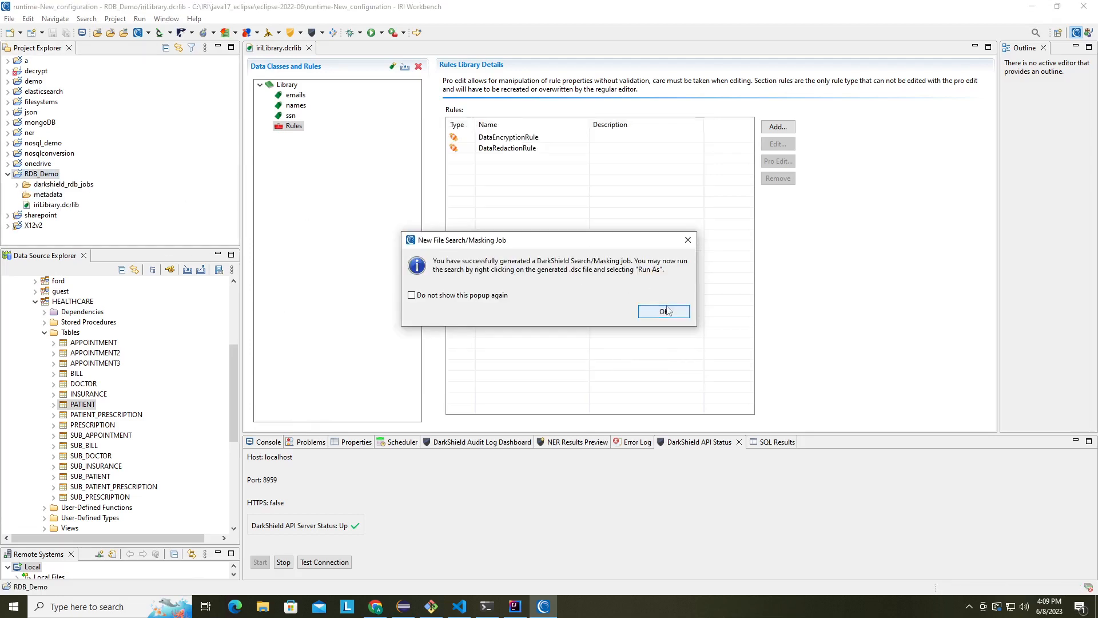
Step: Dismiss the job generation notice and open new_rdb_job.dsc from the darkshield_rdb_jobs folder to review its details
{"action": "left_click", "coordinate": [672, 312]}
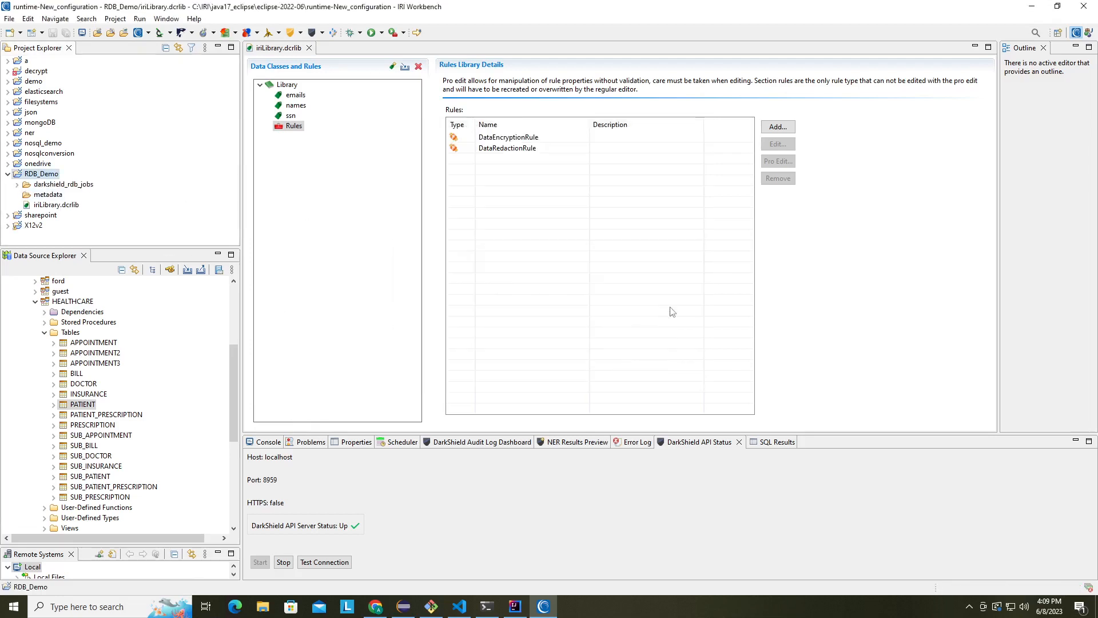
{"action": "left_click", "coordinate": [19, 186]}
{"action": "double_click", "coordinate": [67, 195]}
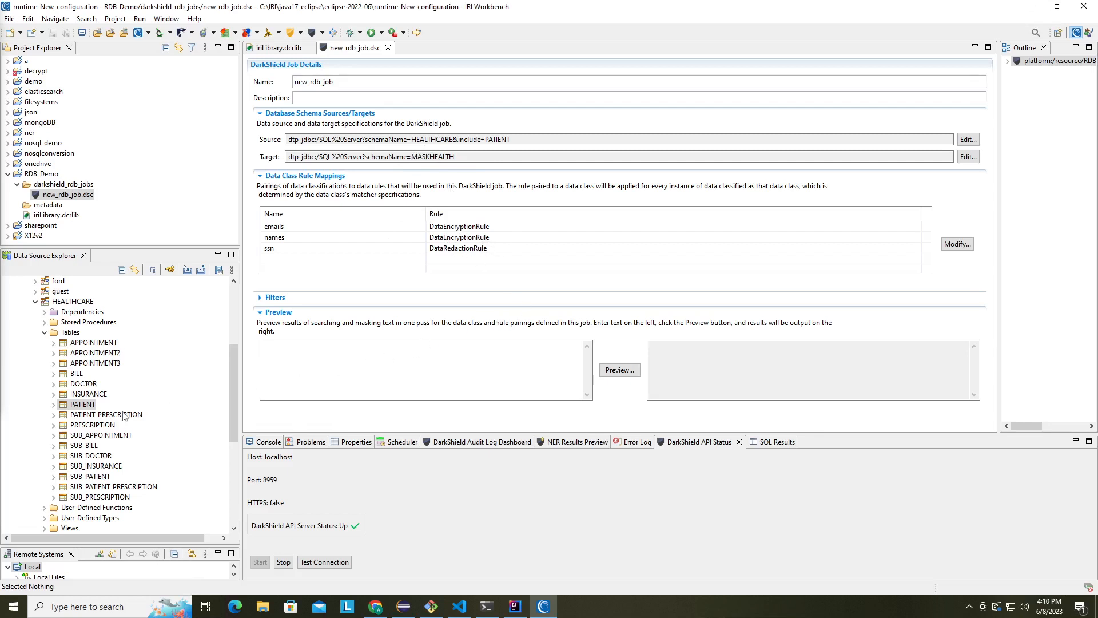
Step: Display the sample contents of the PATIENT table in the HEALTHCARE source schema
{"action": "right_click", "coordinate": [90, 406]}
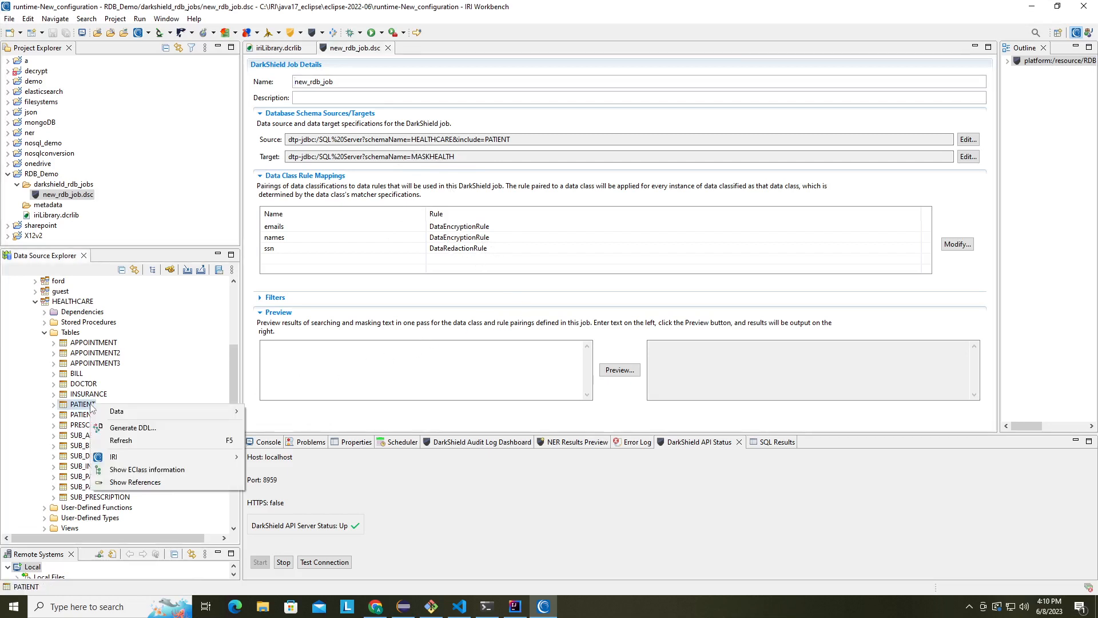
{"action": "mouse_move", "coordinate": [180, 412]}
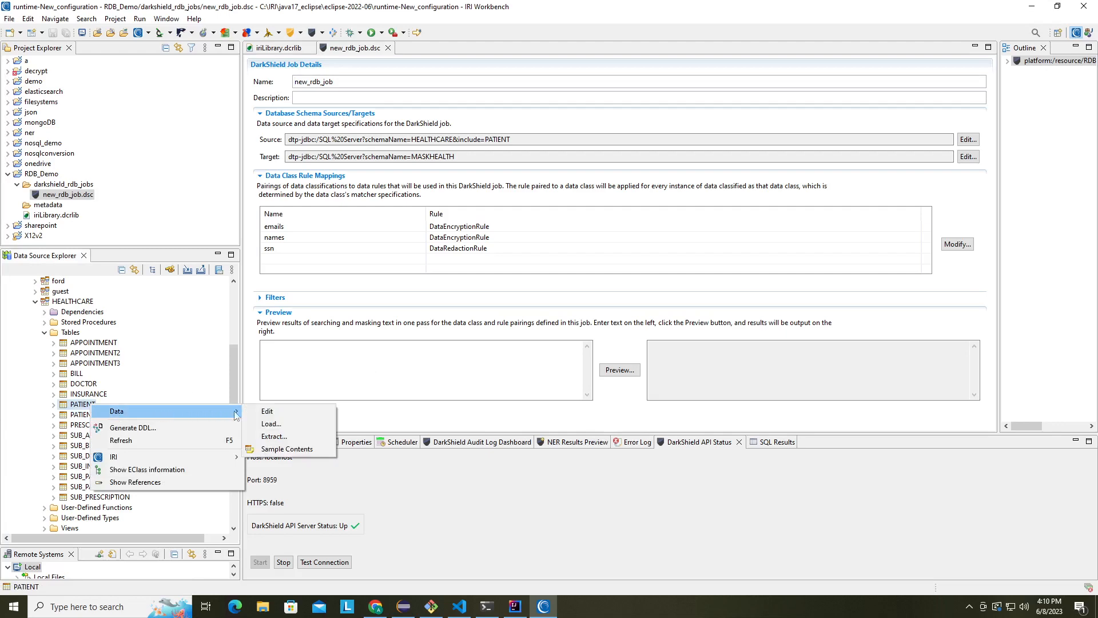
{"action": "left_click", "coordinate": [282, 451]}
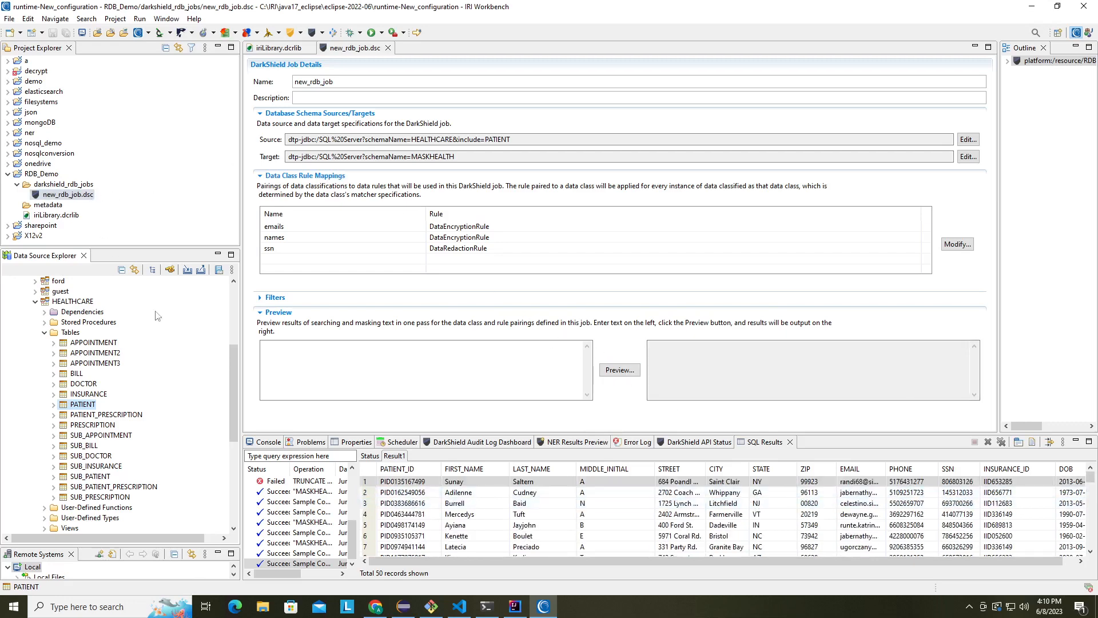
Step: Display the sample contents of the PATIENT table in the MASKHEALTH target schema
{"action": "left_click_drag", "start_coordinate": [236, 390], "coordinate": [228, 480]}
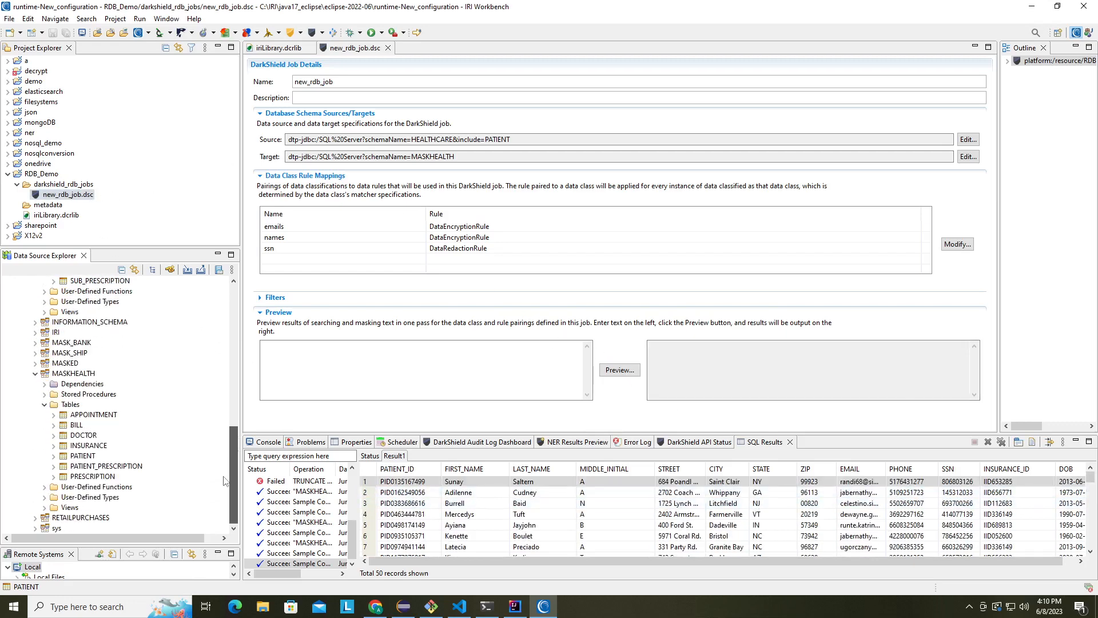
{"action": "left_click", "coordinate": [89, 455]}
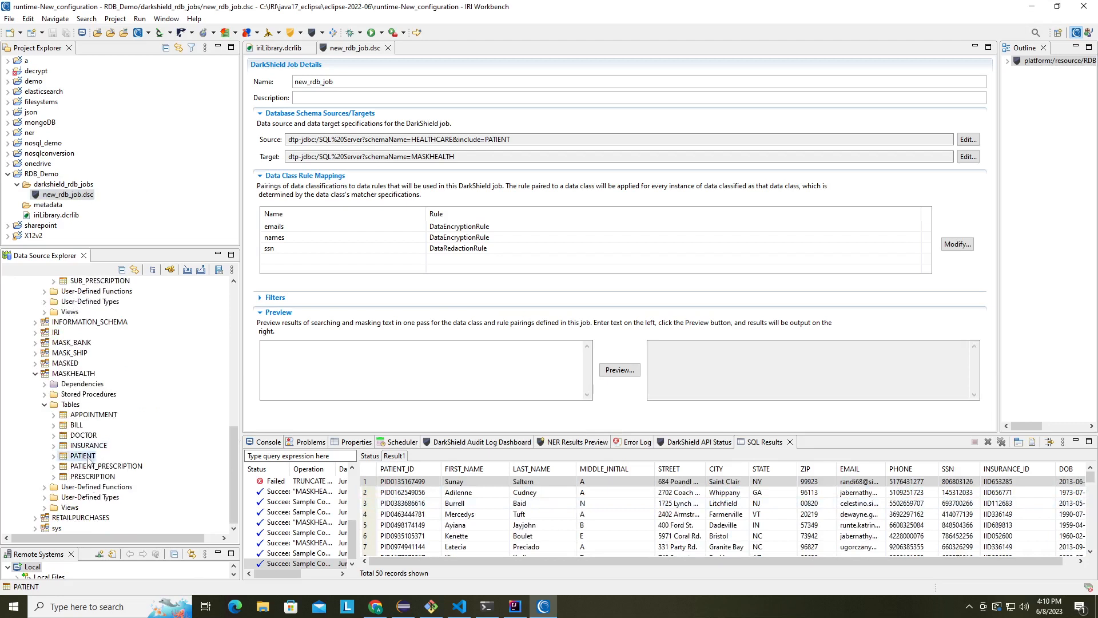
{"action": "right_click", "coordinate": [88, 457]}
{"action": "mouse_move", "coordinate": [145, 467]}
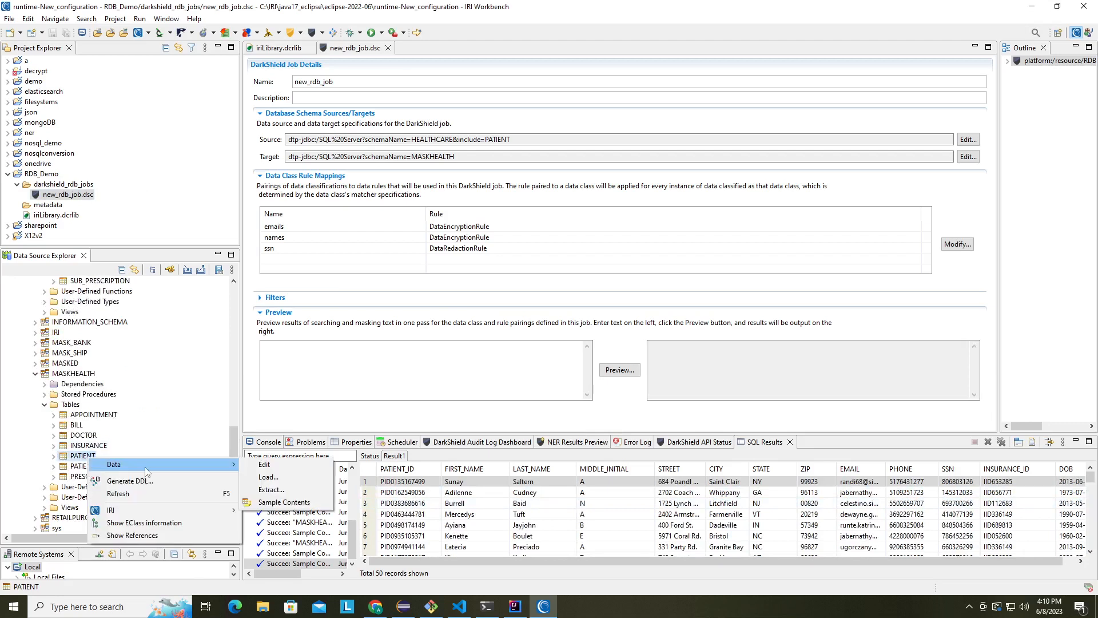
{"action": "left_click", "coordinate": [284, 502]}
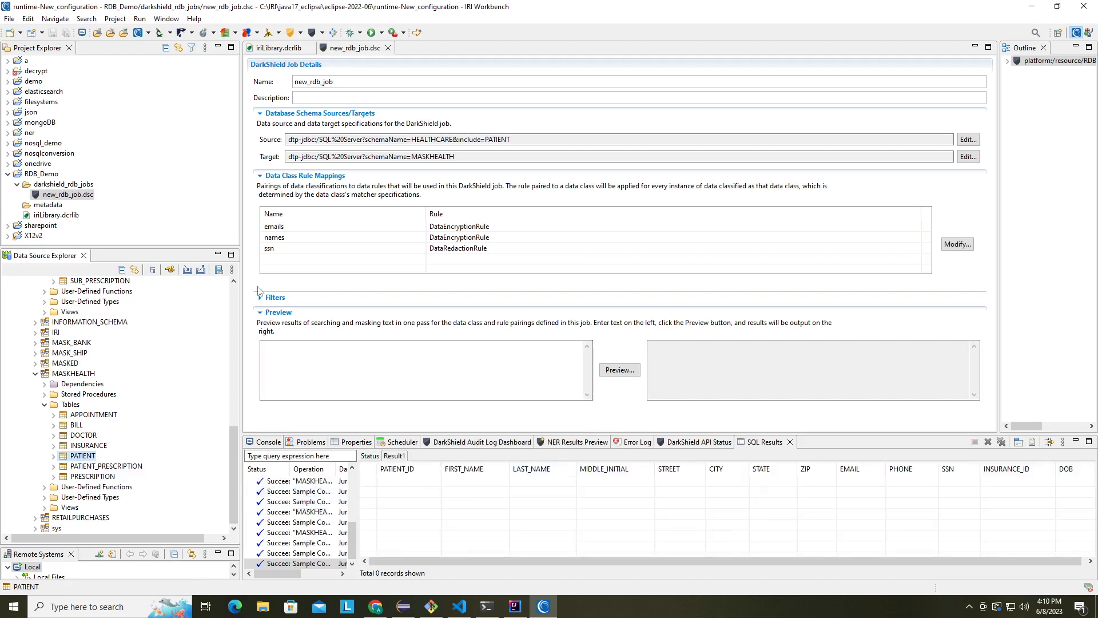
Step: Run new_rdb_job.dsc as an IRI Search and Masking Job
{"action": "left_click", "coordinate": [68, 195]}
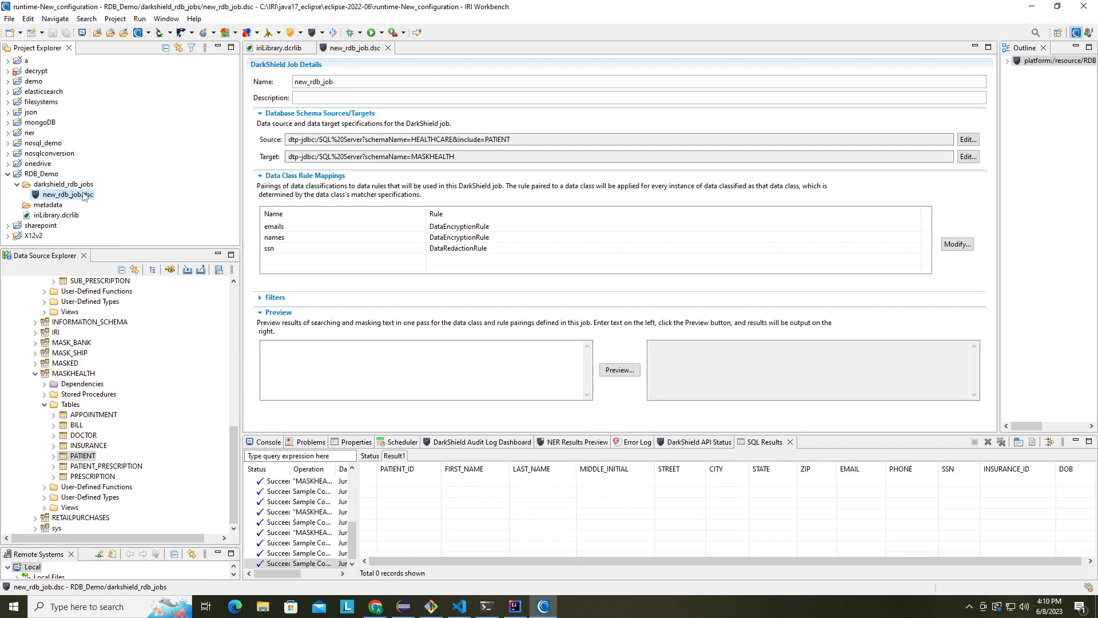
{"action": "right_click", "coordinate": [84, 196]}
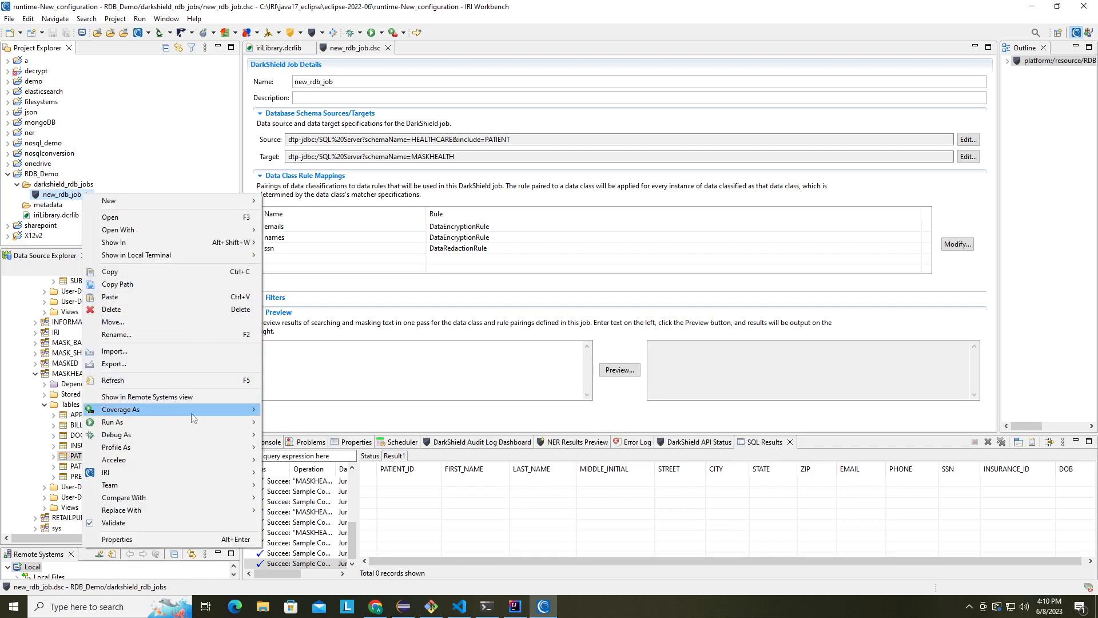
{"action": "mouse_move", "coordinate": [218, 424]}
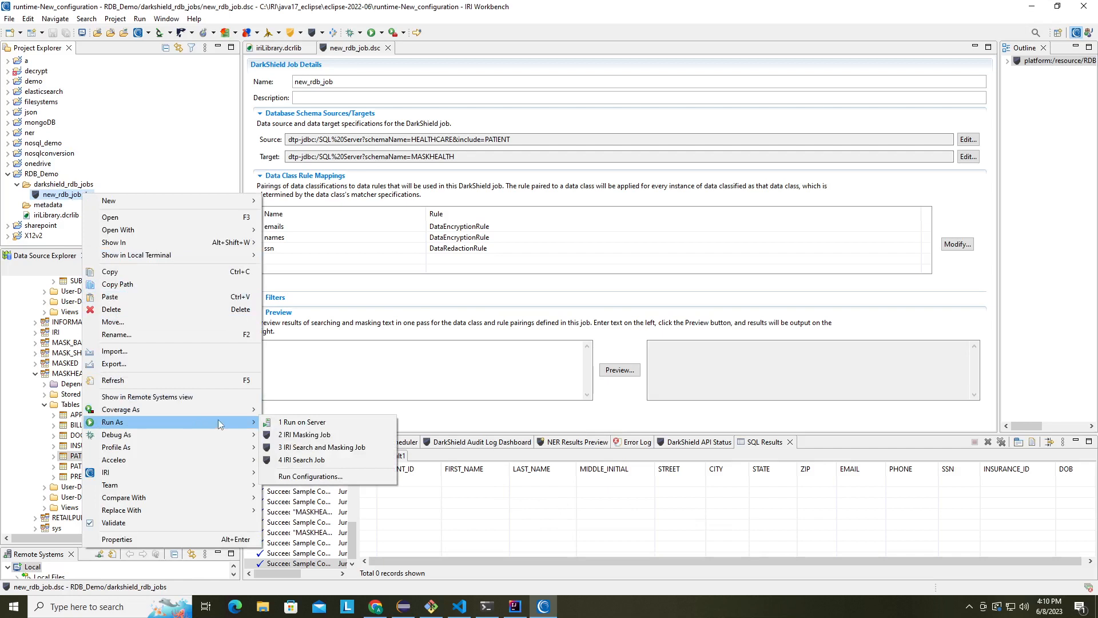
{"action": "left_click", "coordinate": [331, 449]}
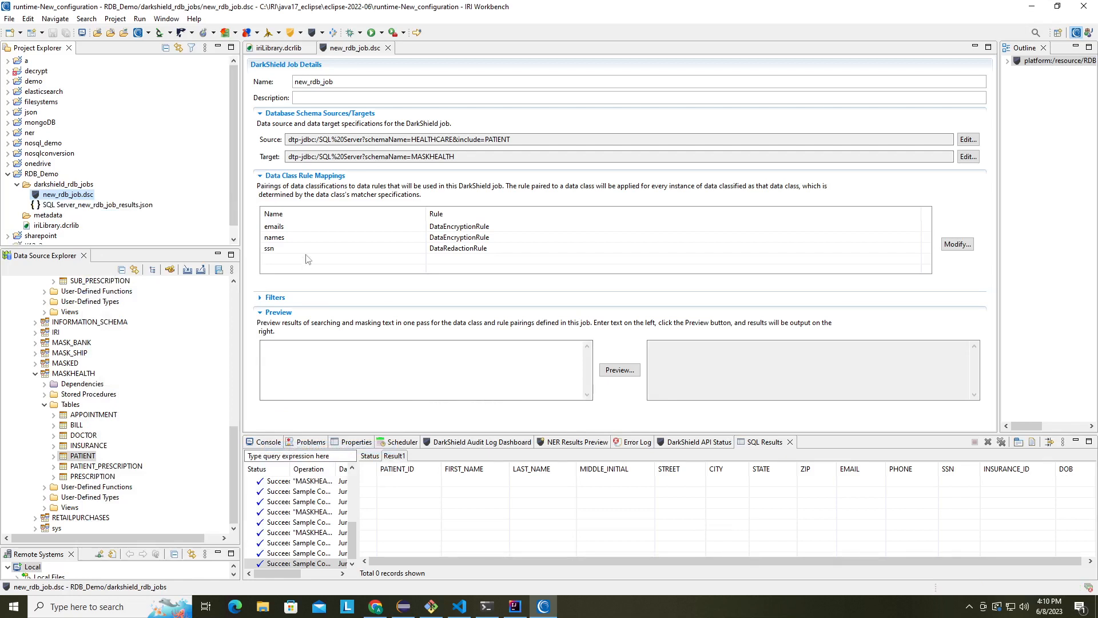
Step: Open SQL Server_new_rdb_job_results.json from the darkshield_rdb_jobs folder and format its source into indented JSON
{"action": "left_click", "coordinate": [108, 204]}
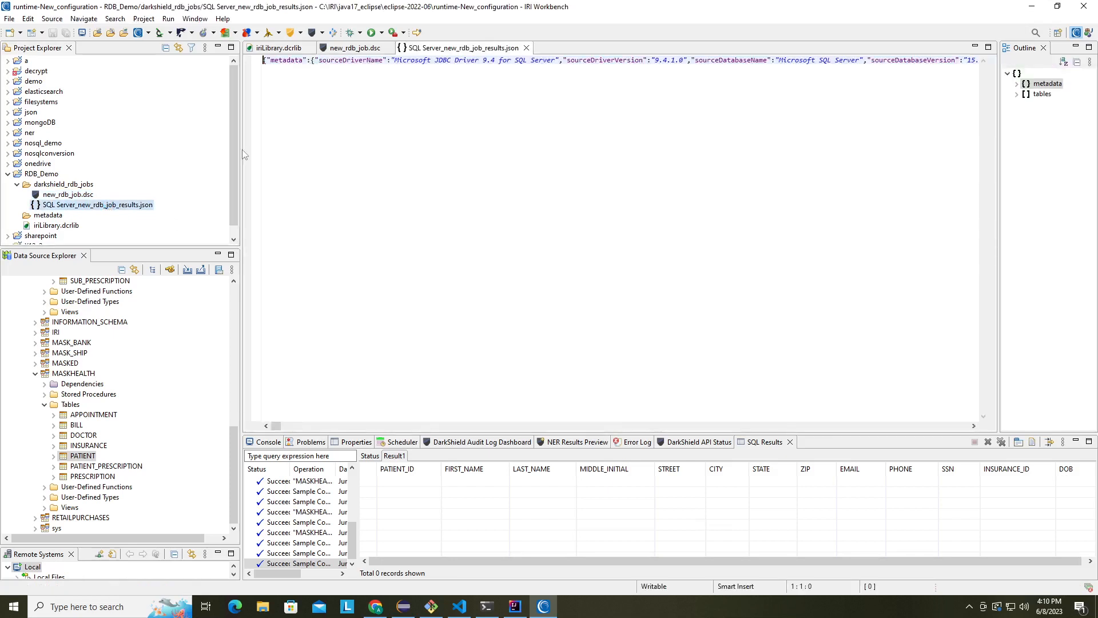
{"action": "right_click", "coordinate": [294, 123]}
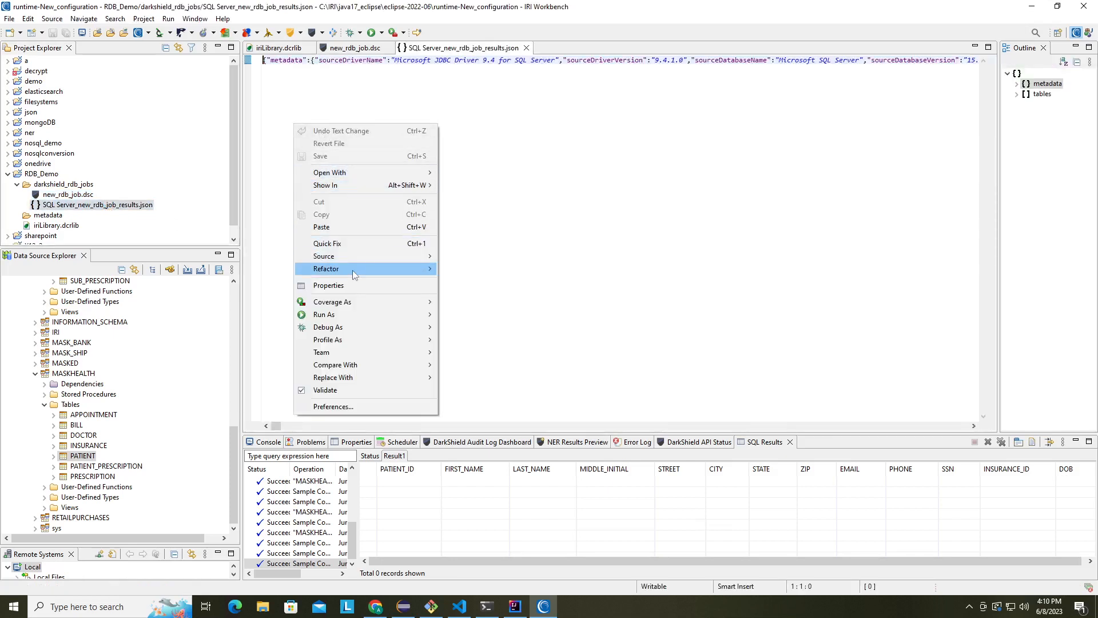
{"action": "mouse_move", "coordinate": [358, 254]}
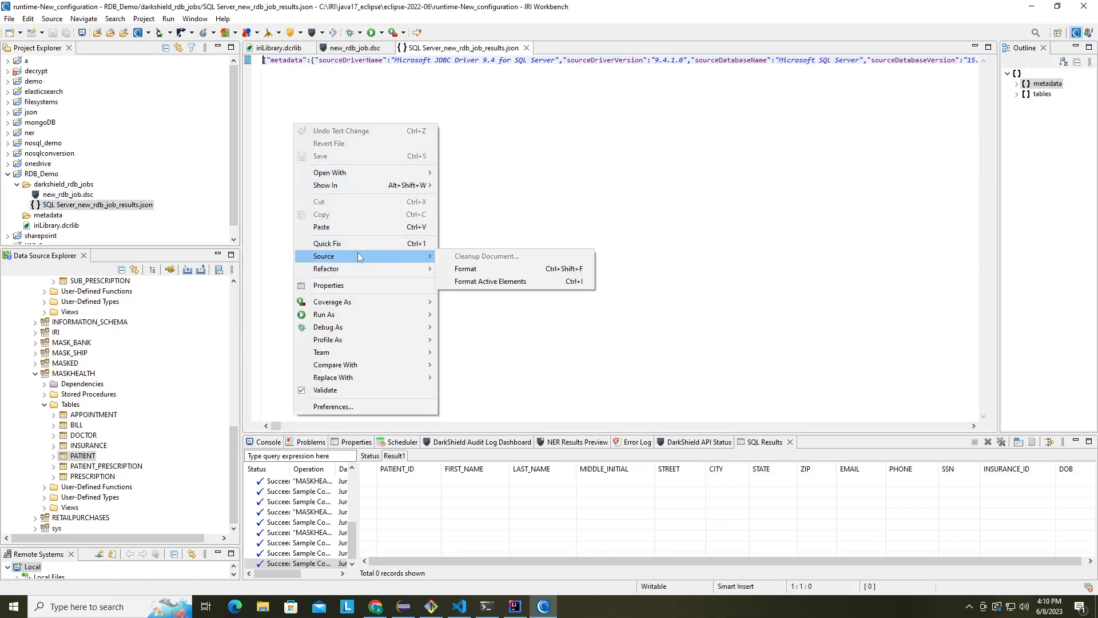
{"action": "left_click", "coordinate": [447, 268]}
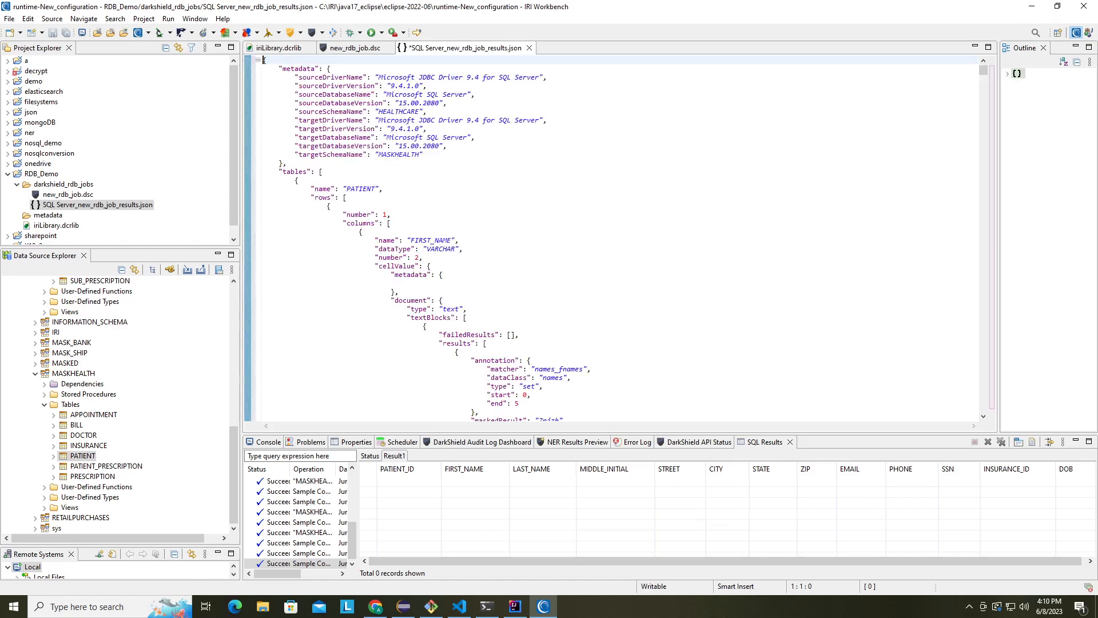
Step: Examine the PATIENT table's search and masking results for the name, email and SSN columns in the formatted JSON
{"action": "scroll", "coordinate": [573, 240], "scroll_direction": "down", "scroll_amount": 1}
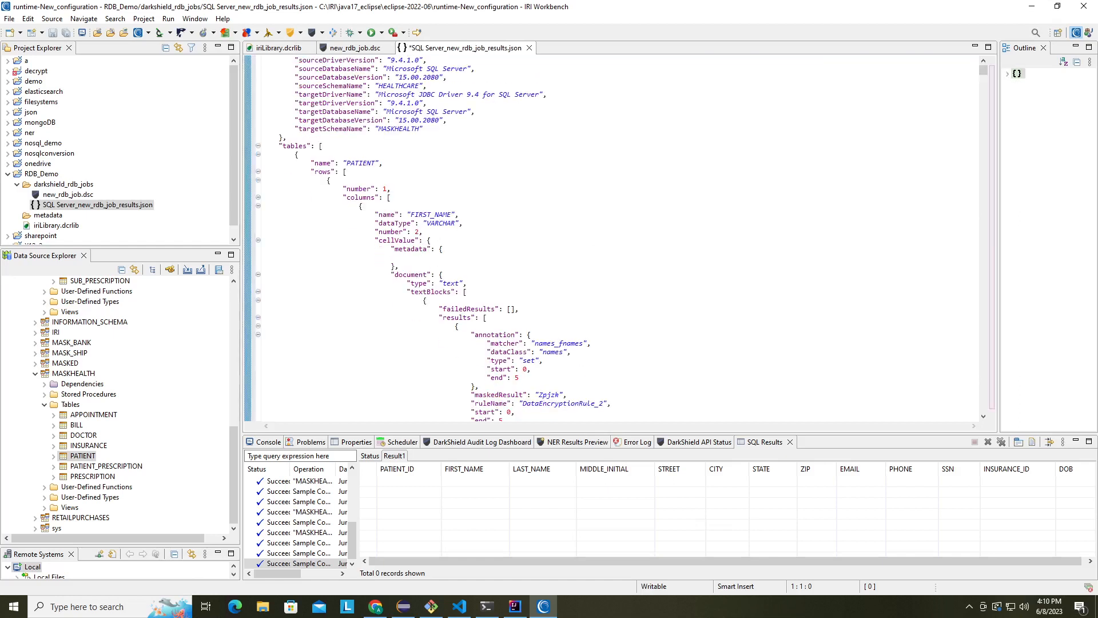
{"action": "scroll", "coordinate": [572, 240], "scroll_direction": "down", "scroll_amount": 6}
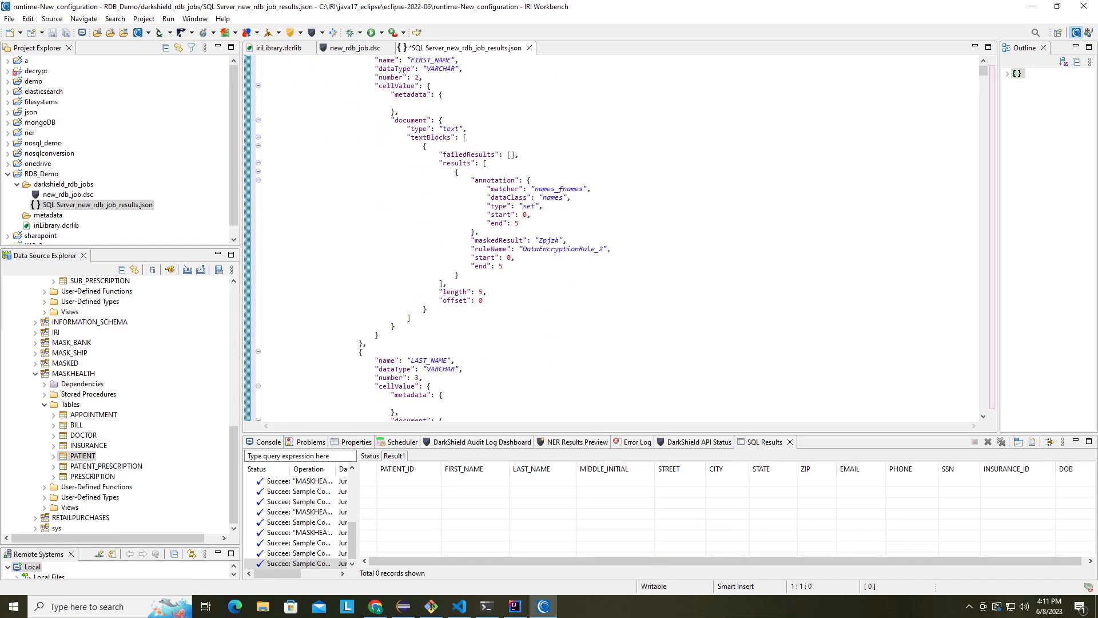
{"action": "scroll", "coordinate": [572, 241], "scroll_direction": "down", "scroll_amount": 6}
{"action": "scroll", "coordinate": [572, 240], "scroll_direction": "up", "scroll_amount": 10}
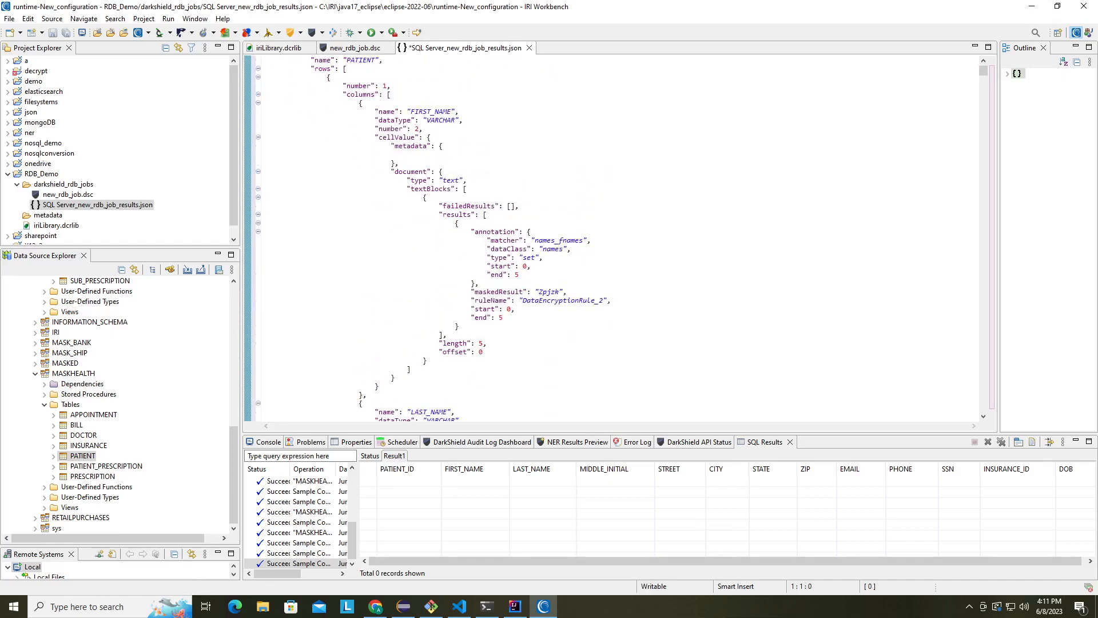
{"action": "scroll", "coordinate": [572, 240], "scroll_direction": "down", "scroll_amount": 18}
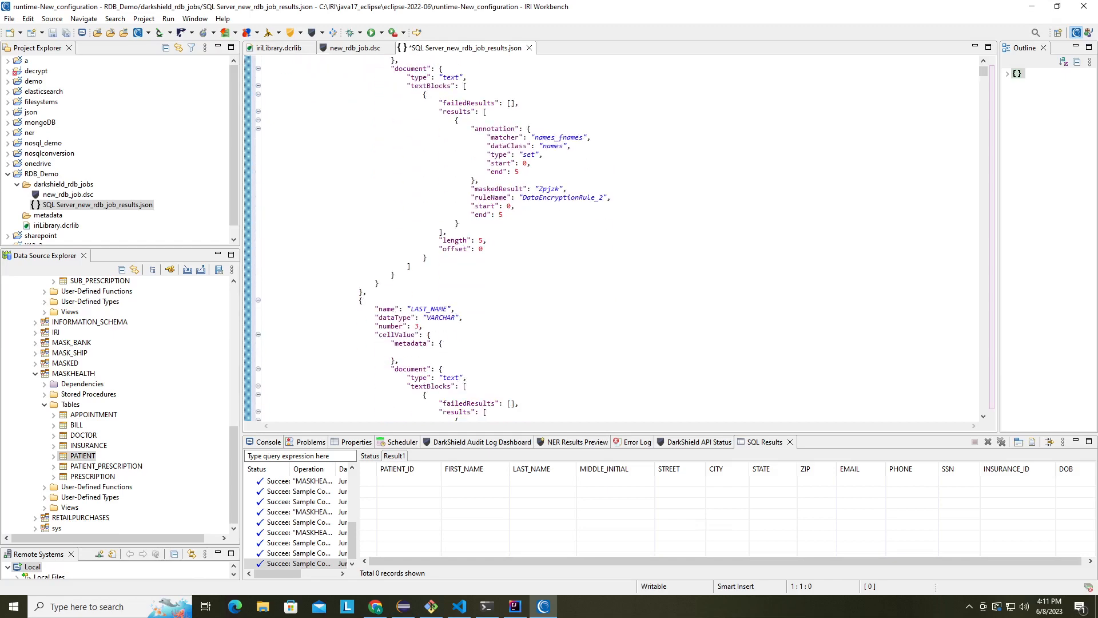
{"action": "scroll", "coordinate": [573, 240], "scroll_direction": "down", "scroll_amount": 20}
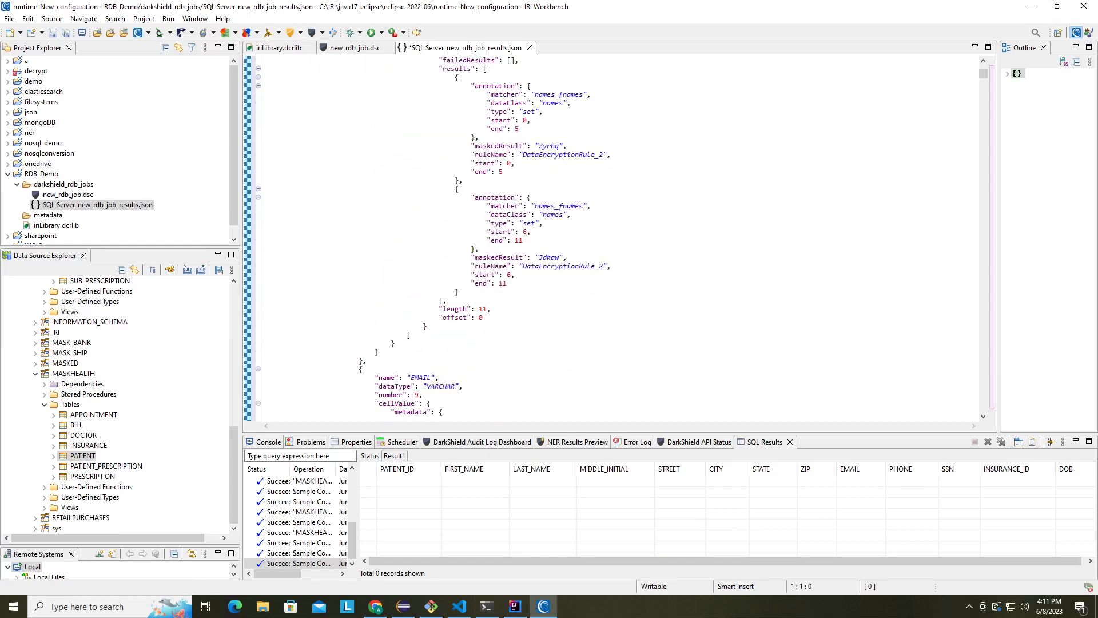
{"action": "scroll", "coordinate": [572, 240], "scroll_direction": "down", "scroll_amount": 7}
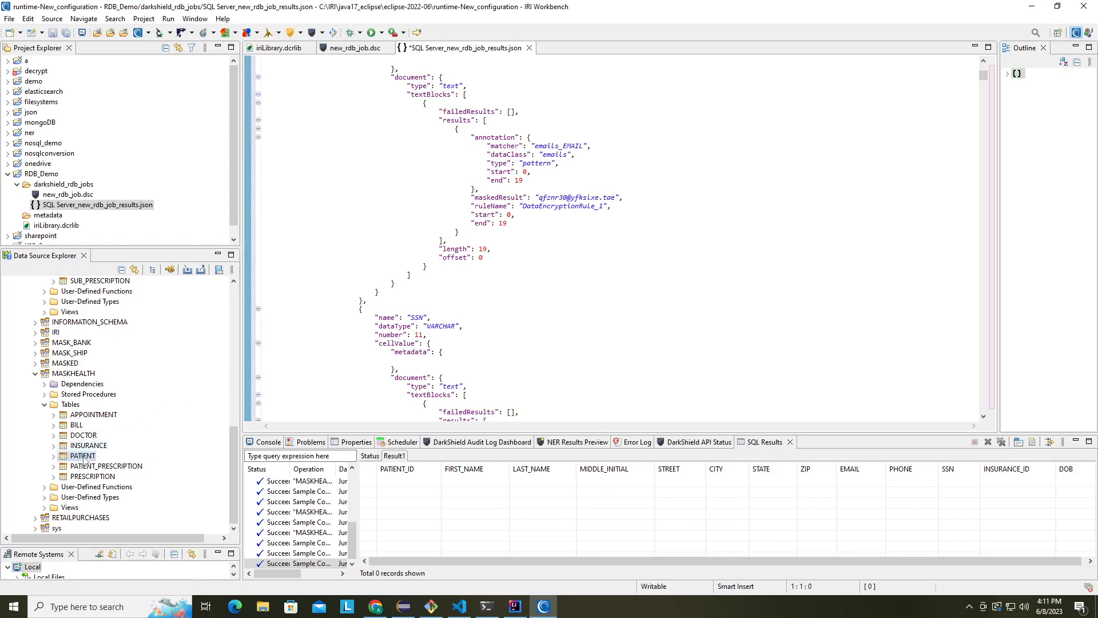
Step: Close the old SQL results and display the sample contents of the PATIENT table in the MASKHEALTH schema again
{"action": "left_click", "coordinate": [790, 443]}
{"action": "right_click", "coordinate": [90, 460]}
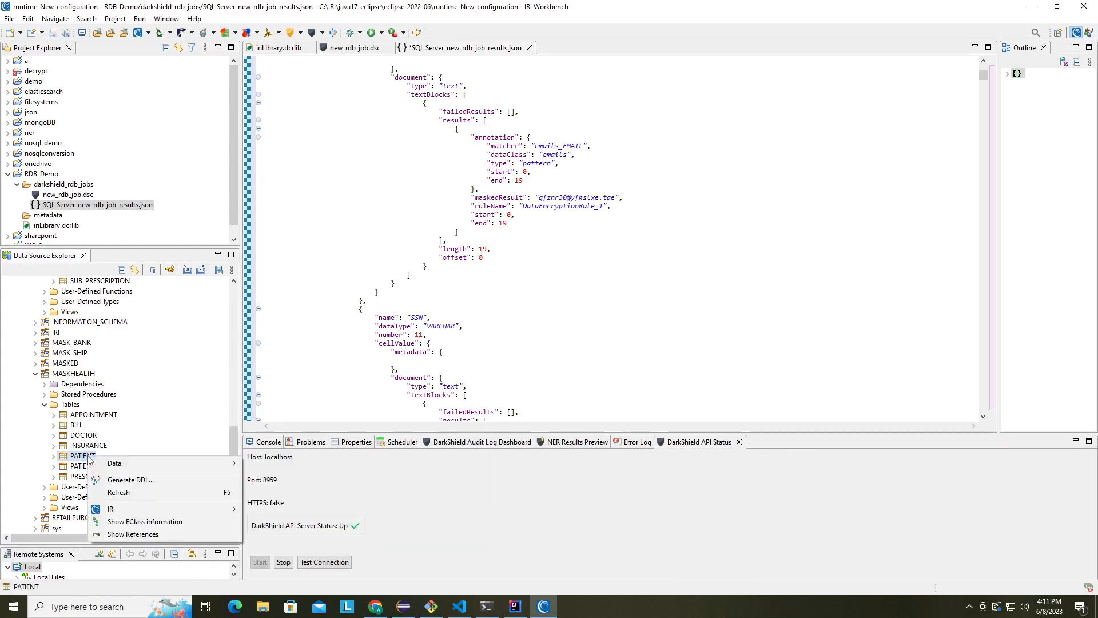
{"action": "mouse_move", "coordinate": [201, 464]}
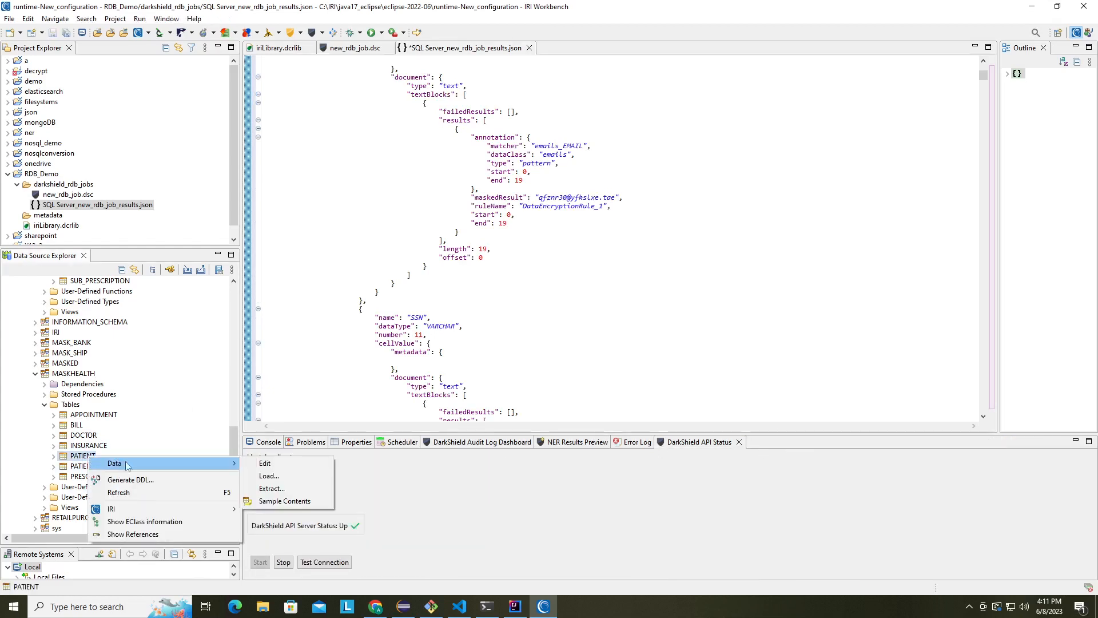
{"action": "left_click", "coordinate": [286, 501]}
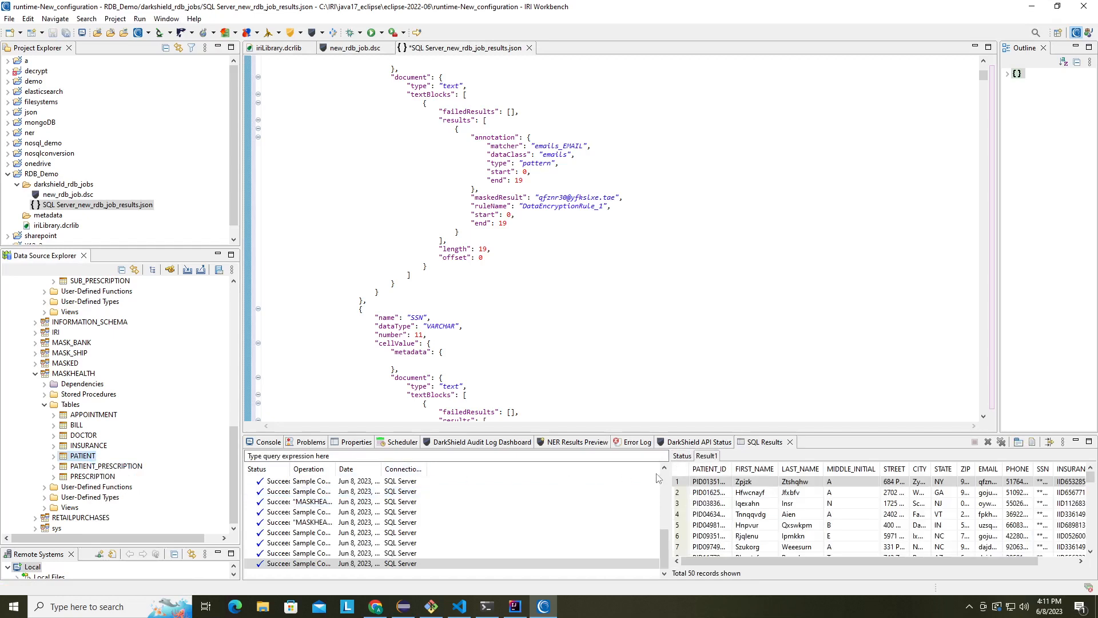
Step: Enlarge the sample contents grid and widen its narrow columns from STREET to DOB to read the masked values
{"action": "left_click_drag", "start_coordinate": [669, 475], "coordinate": [365, 479]}
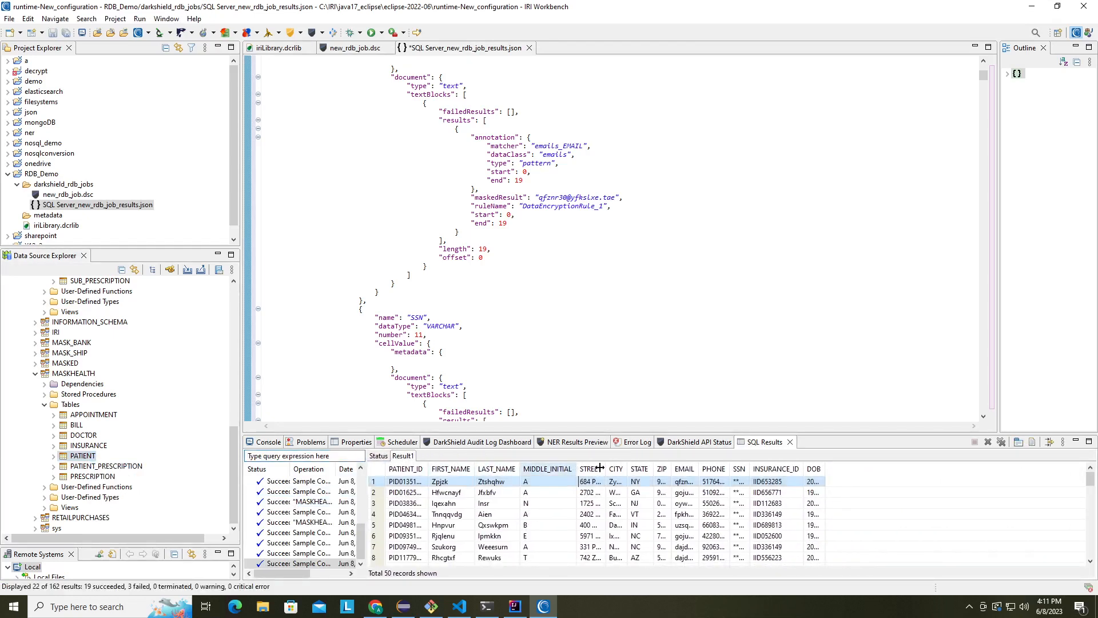
{"action": "left_click_drag", "start_coordinate": [579, 468], "coordinate": [939, 468]}
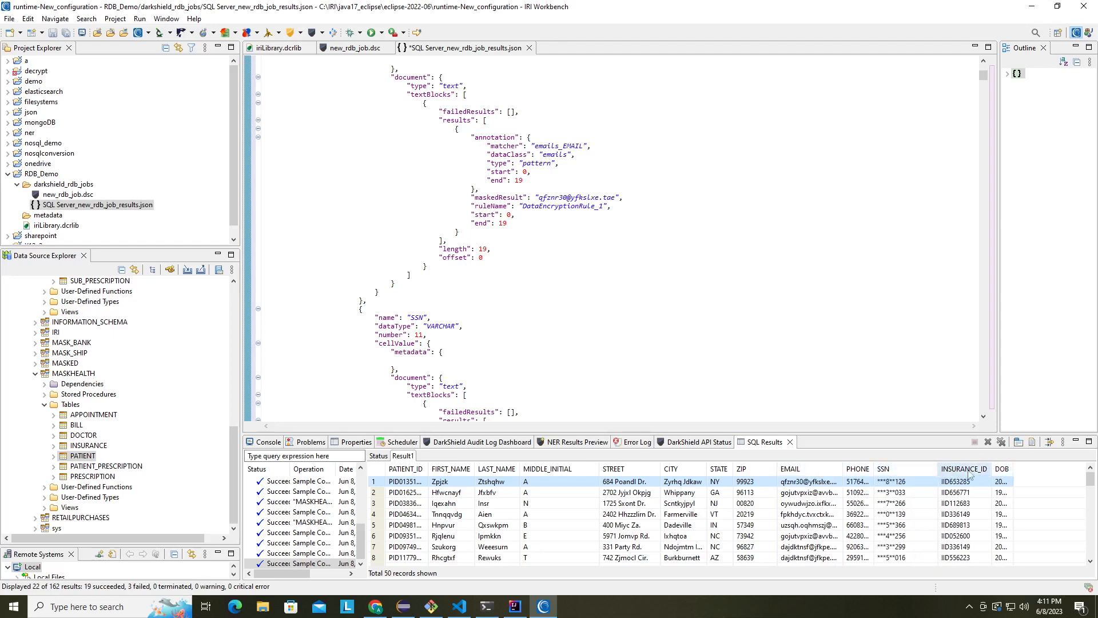
{"action": "left_click_drag", "start_coordinate": [1038, 468], "coordinate": [1037, 469]}
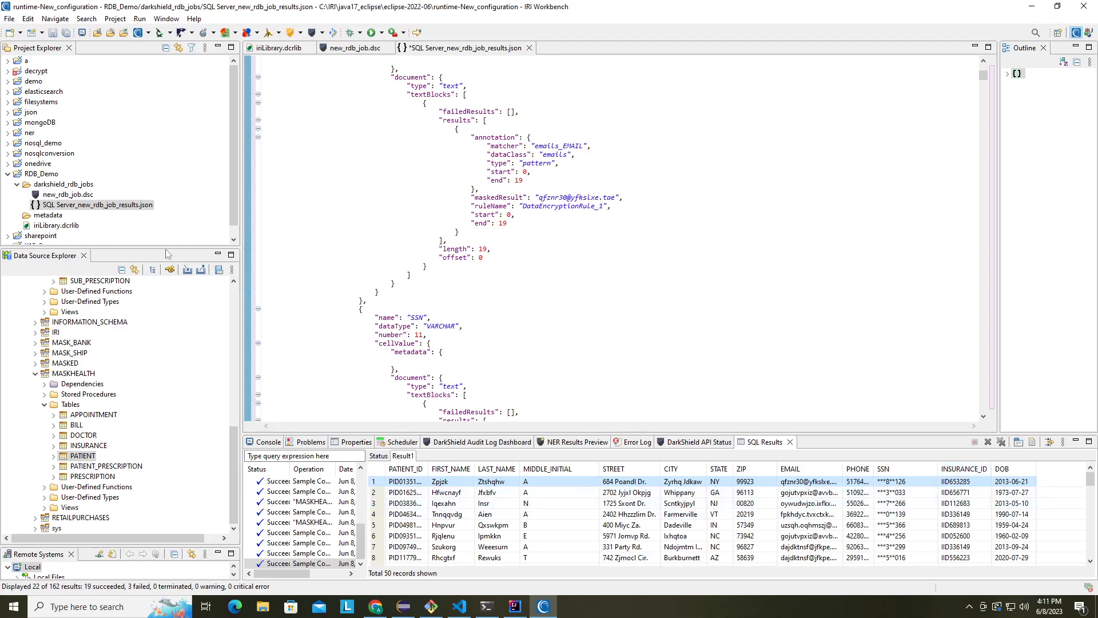
Step: Show the rules in iriLibrary.dcrlib, and open the PATIENT table of the HEALTHCARE source schema for data editing
{"action": "left_click", "coordinate": [280, 48]}
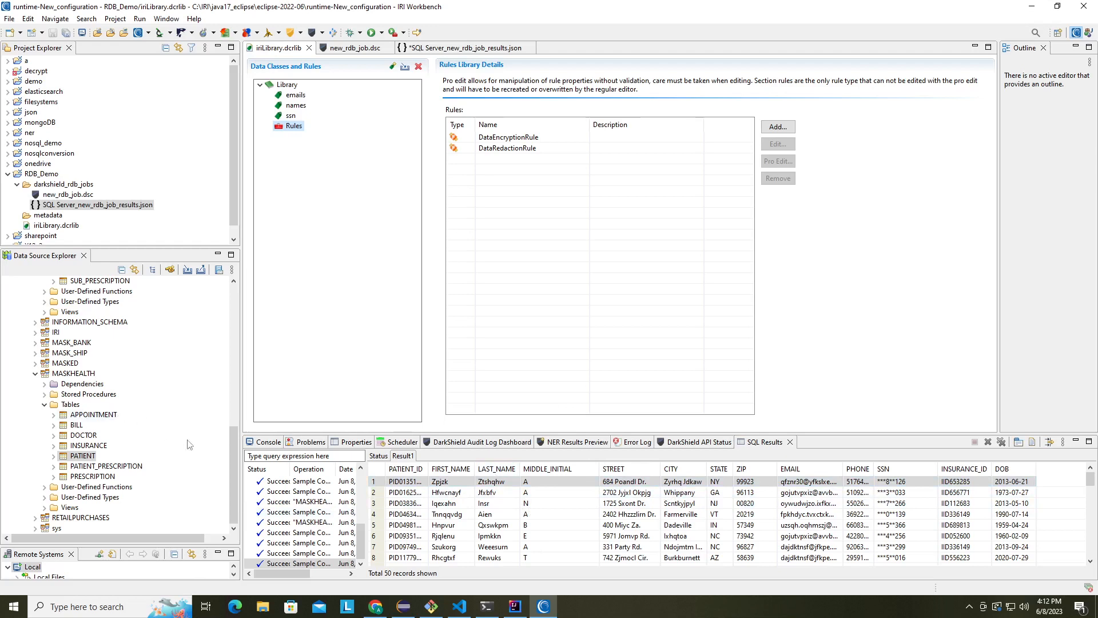
{"action": "left_click_drag", "start_coordinate": [233, 435], "coordinate": [233, 352]}
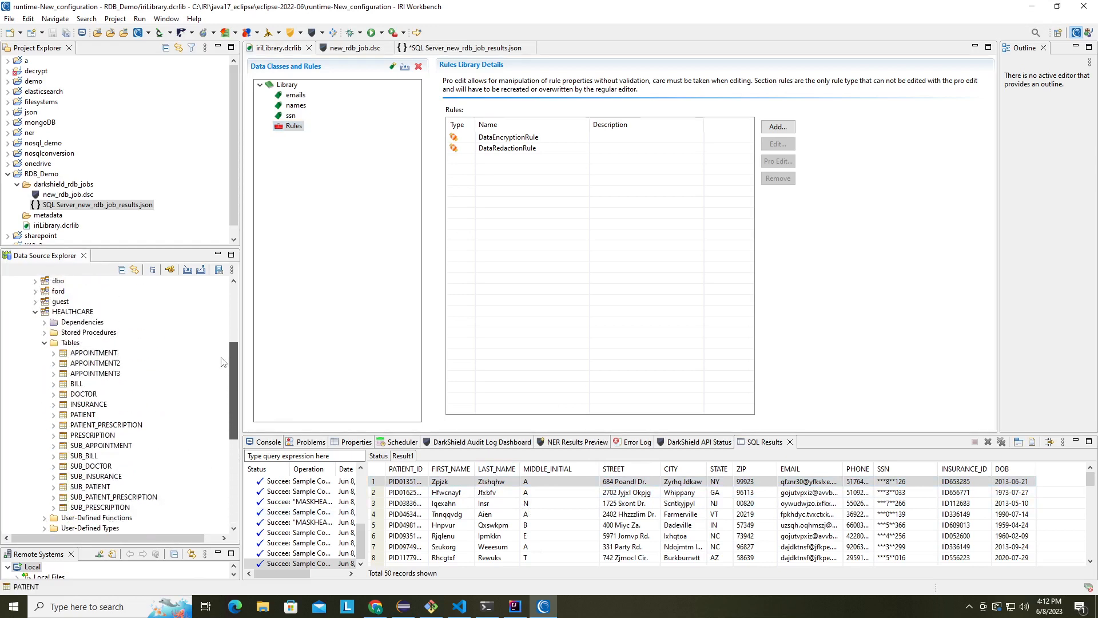
{"action": "right_click", "coordinate": [84, 415]}
{"action": "mouse_move", "coordinate": [111, 424]}
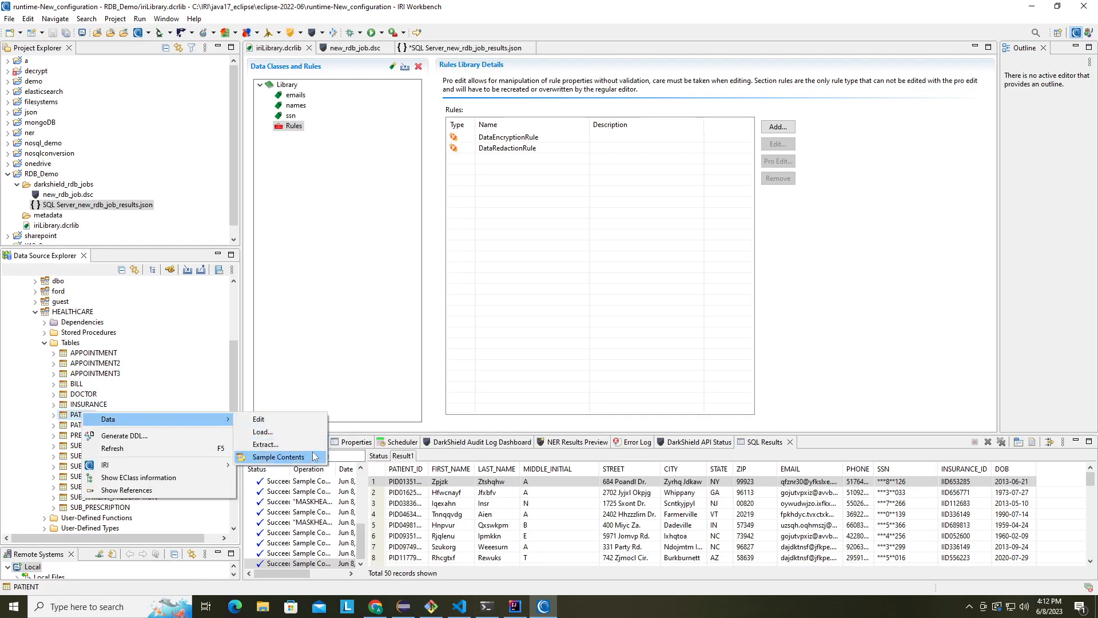
{"action": "left_click", "coordinate": [283, 420]}
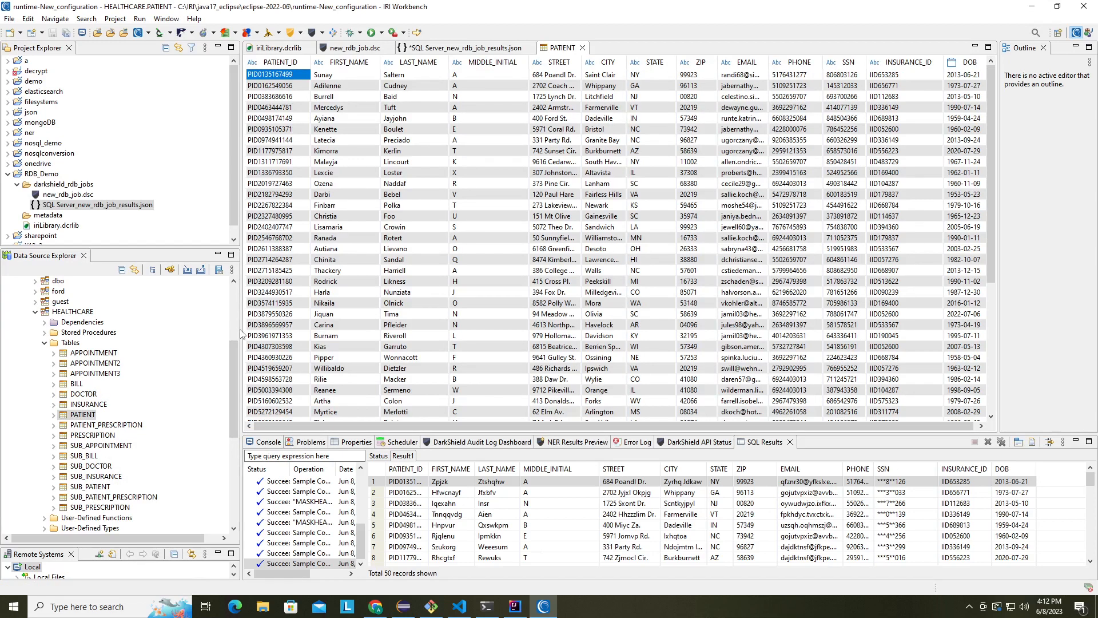
Step: Arrange the source table and the masked results for comparison, giving both more room and adjusting the EMAIL and SSN column widths
{"action": "left_click_drag", "start_coordinate": [236, 335], "coordinate": [175, 335]}
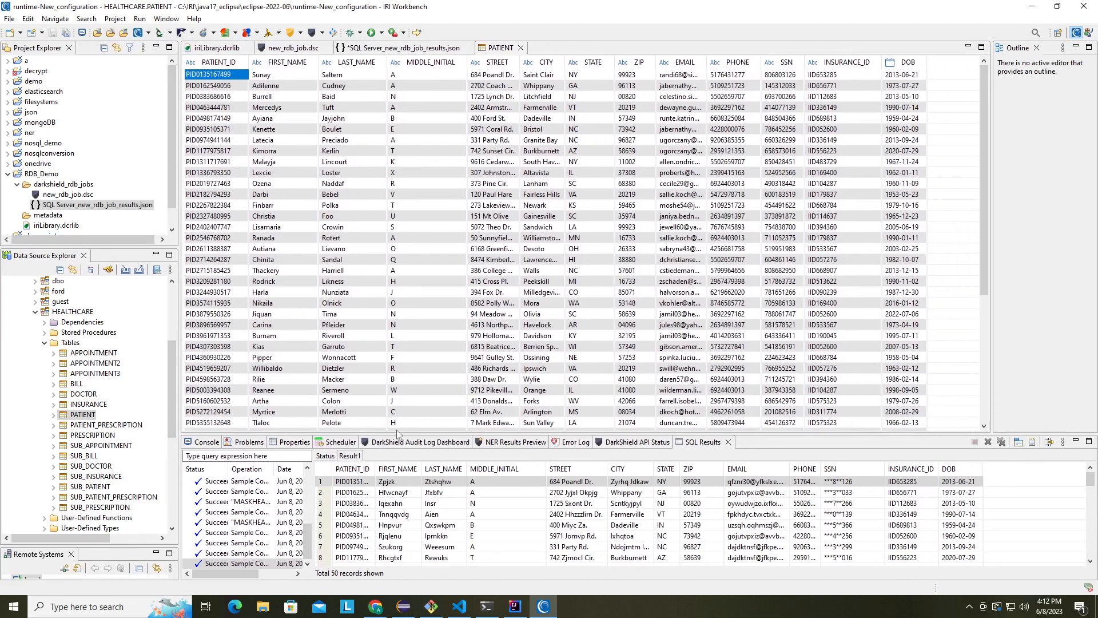
{"action": "left_click_drag", "start_coordinate": [397, 433], "coordinate": [382, 226]}
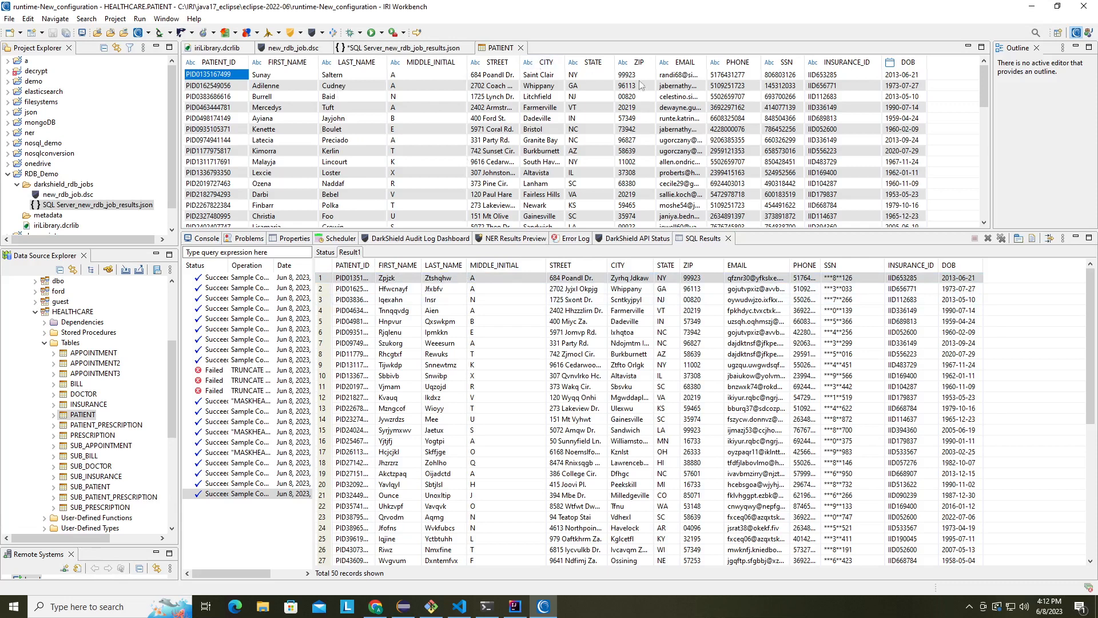
{"action": "left_click_drag", "start_coordinate": [708, 62], "coordinate": [739, 65]}
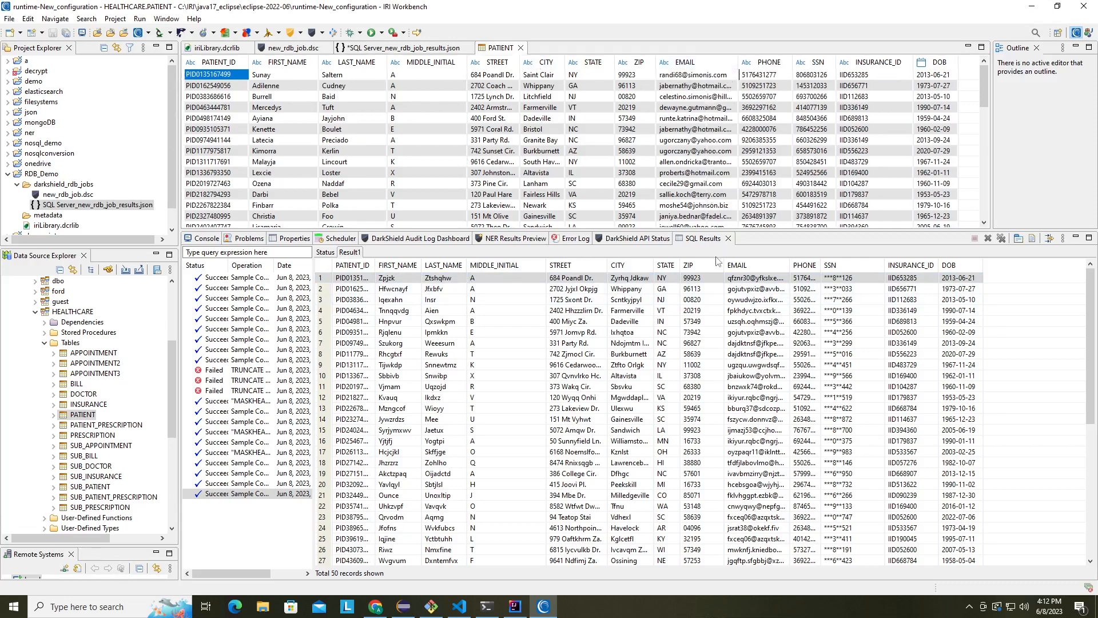
{"action": "left_click_drag", "start_coordinate": [724, 265], "coordinate": [715, 265]}
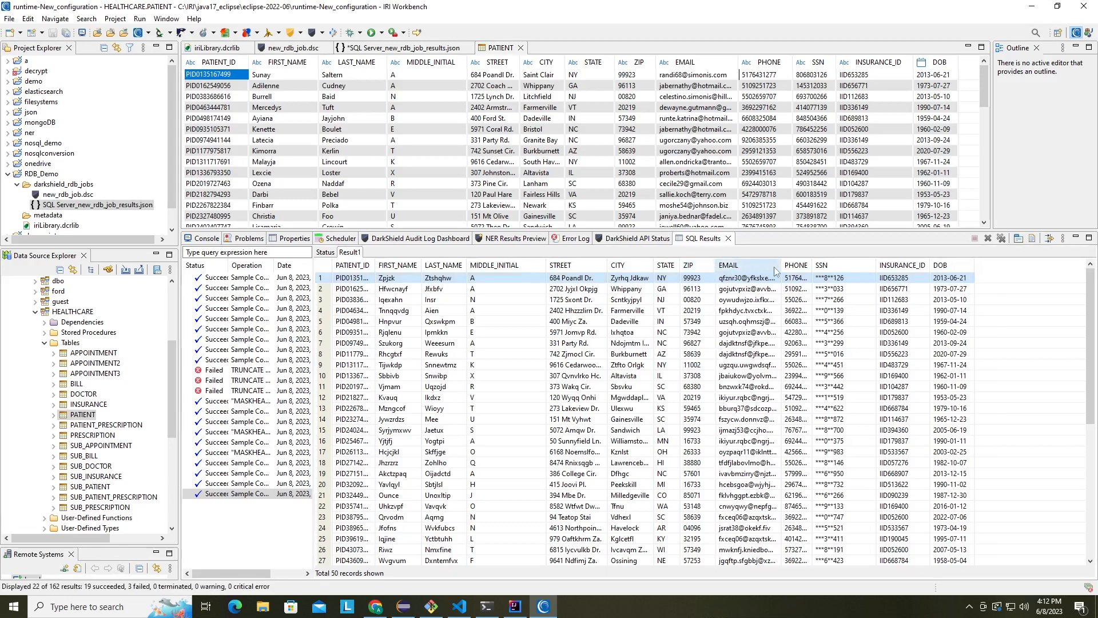
{"action": "left_click_drag", "start_coordinate": [782, 265], "coordinate": [799, 265]}
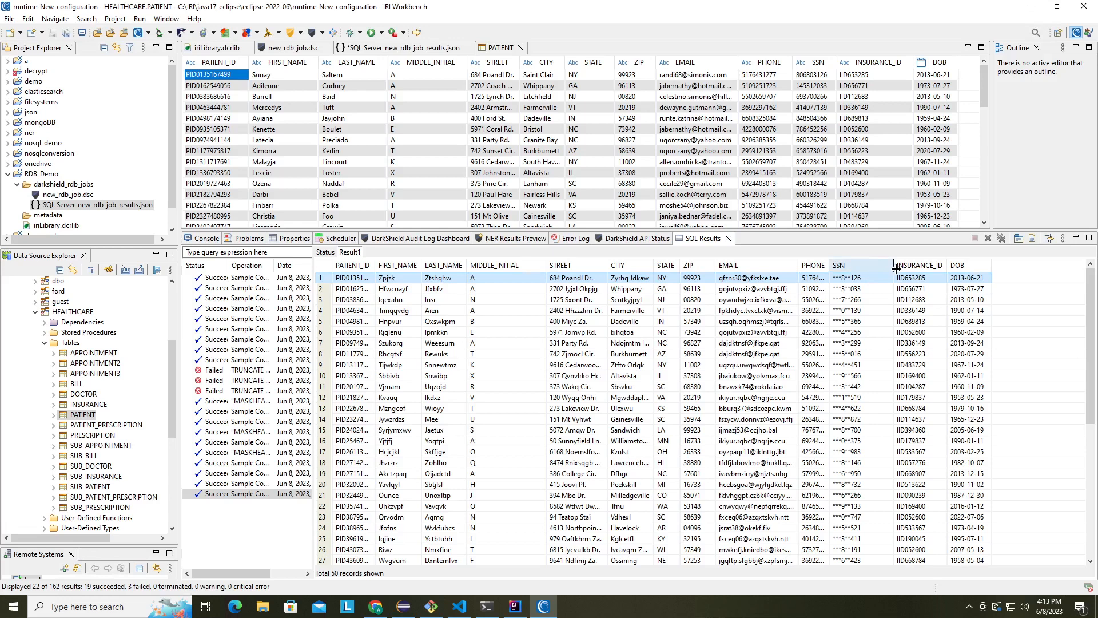
{"action": "left_click_drag", "start_coordinate": [894, 266], "coordinate": [882, 266]}
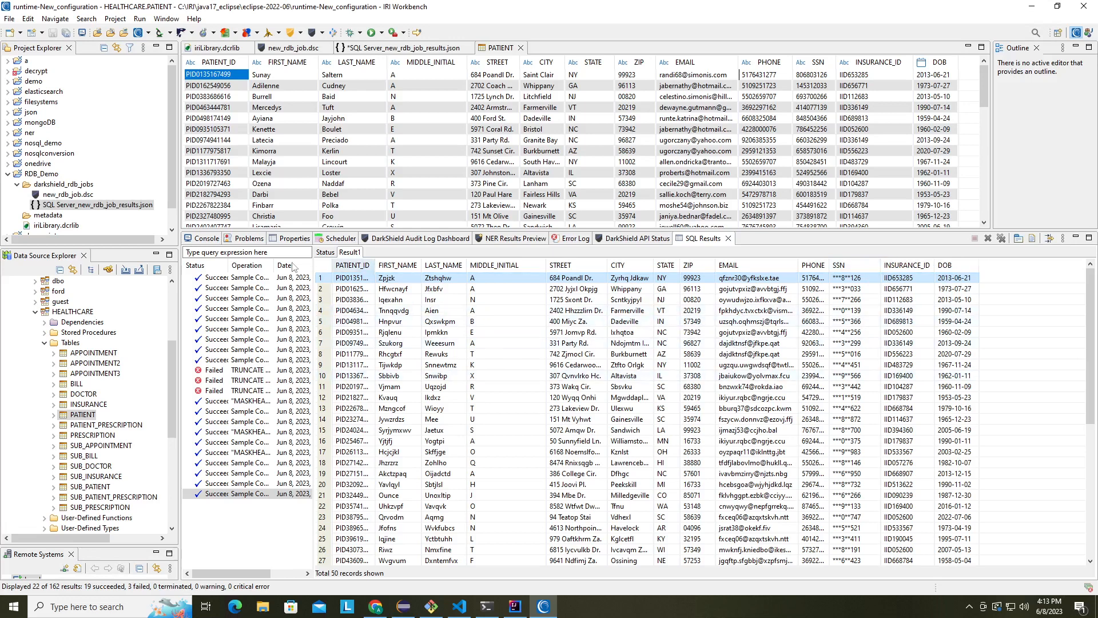
Step: Return to the new_rdb_job.dsc job details and review the available DarkShield job types without starting one
{"action": "double_click", "coordinate": [66, 195]}
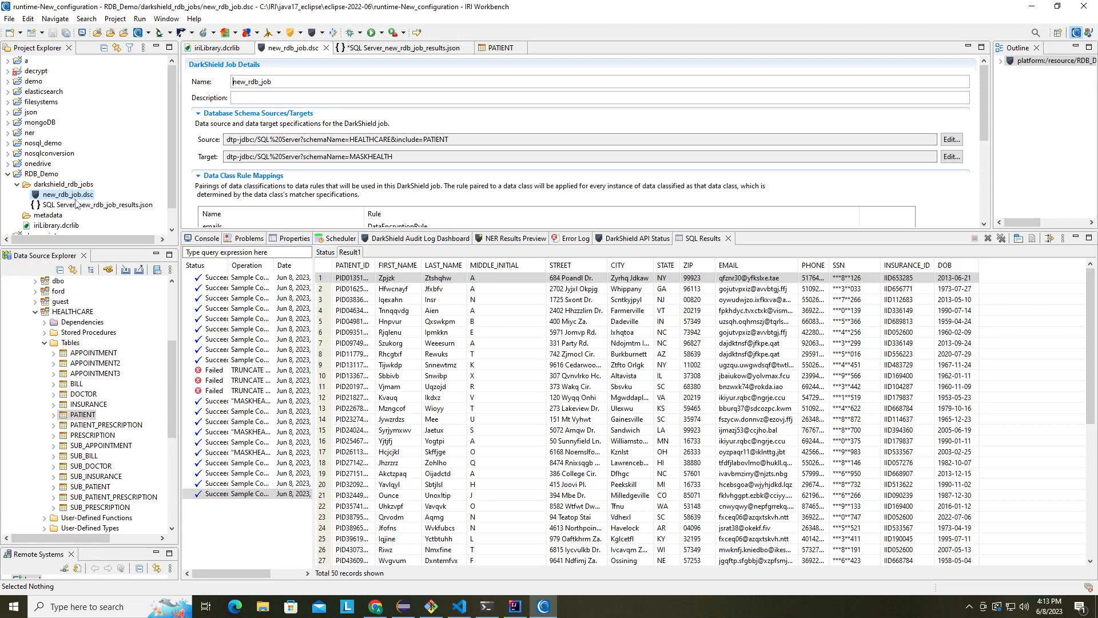
{"action": "left_click", "coordinate": [322, 33]}
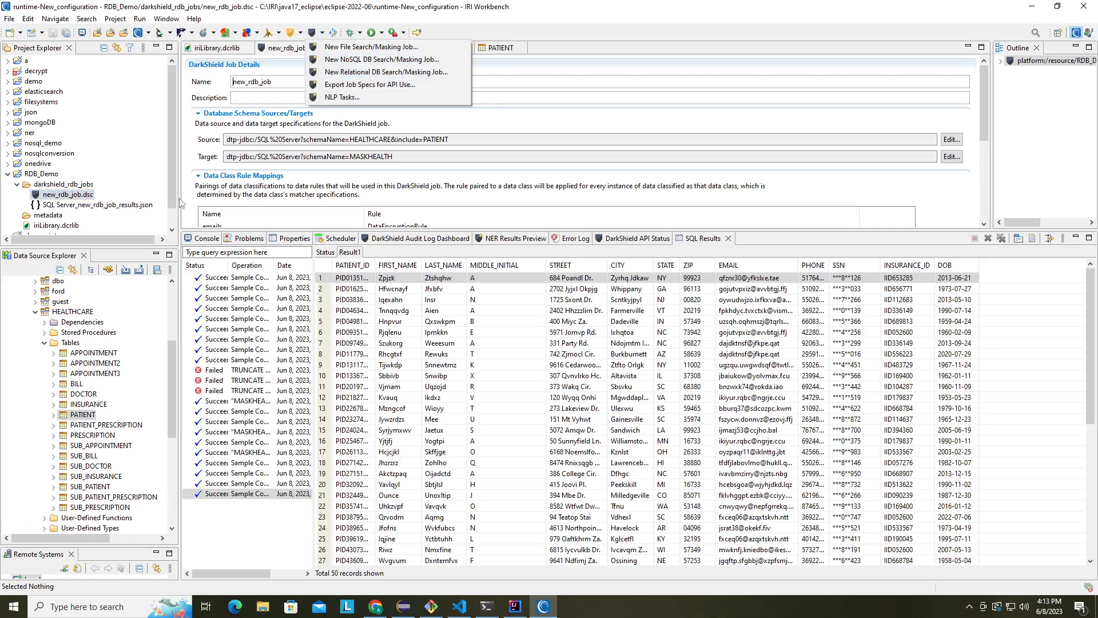
{"action": "left_click", "coordinate": [571, 101]}
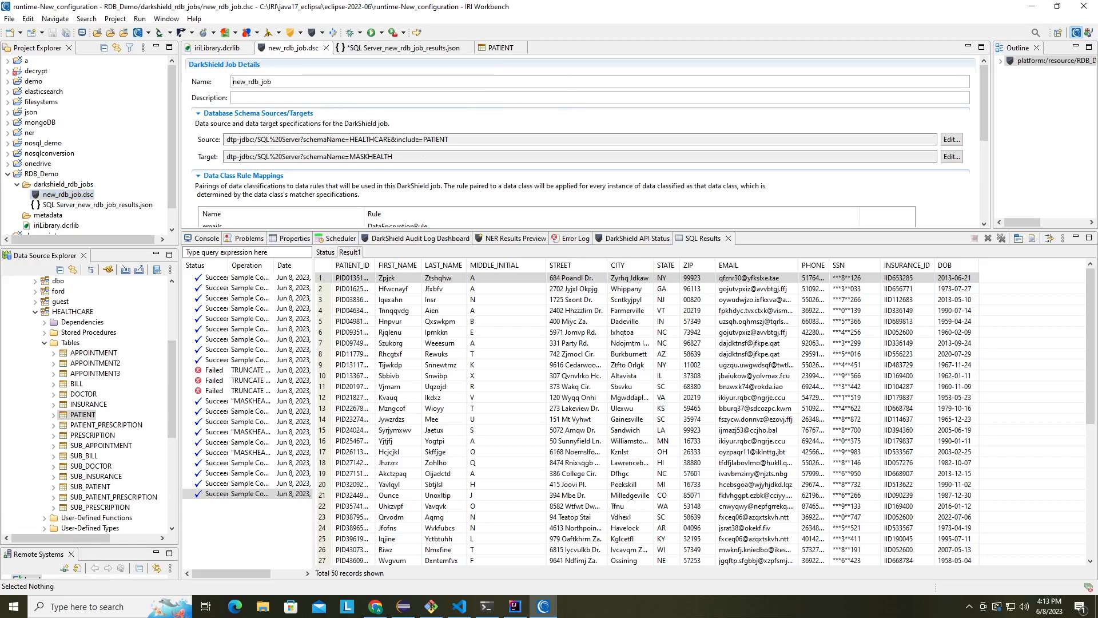